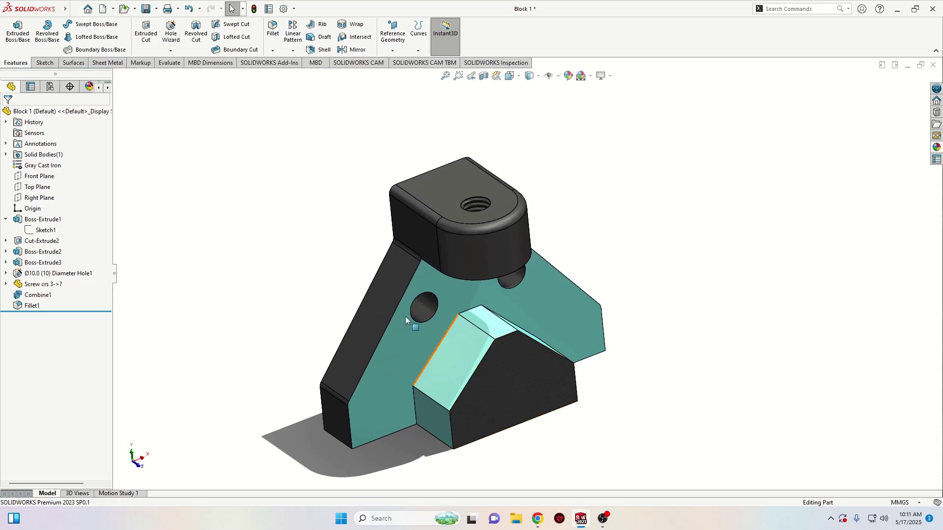
# Step: Create a new part document and change its scene to a plain white background
pyautogui.click(104, 14)
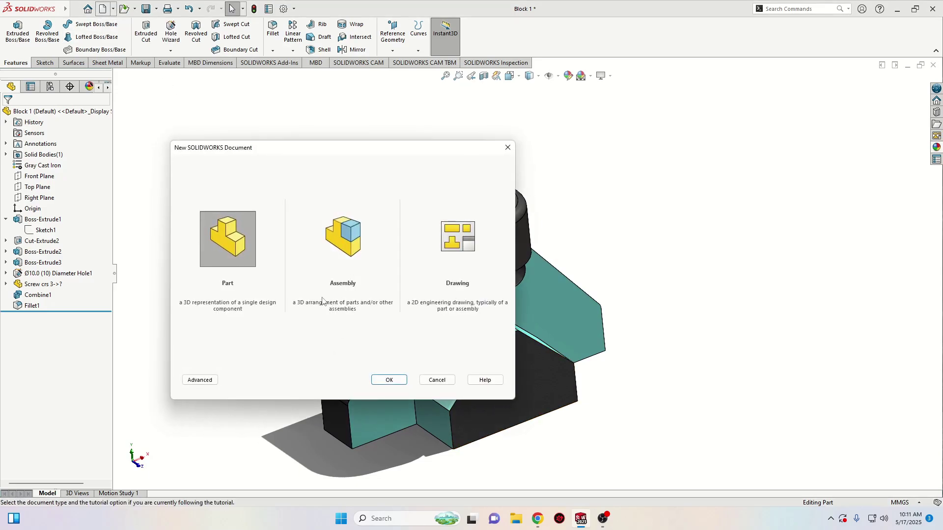
pyautogui.click(388, 380)
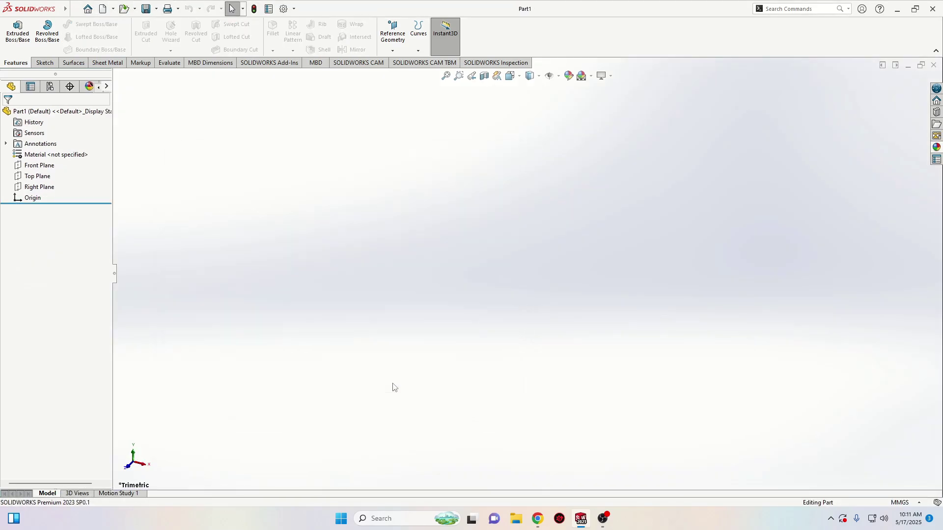
pyautogui.click(586, 75)
pyautogui.click(601, 104)
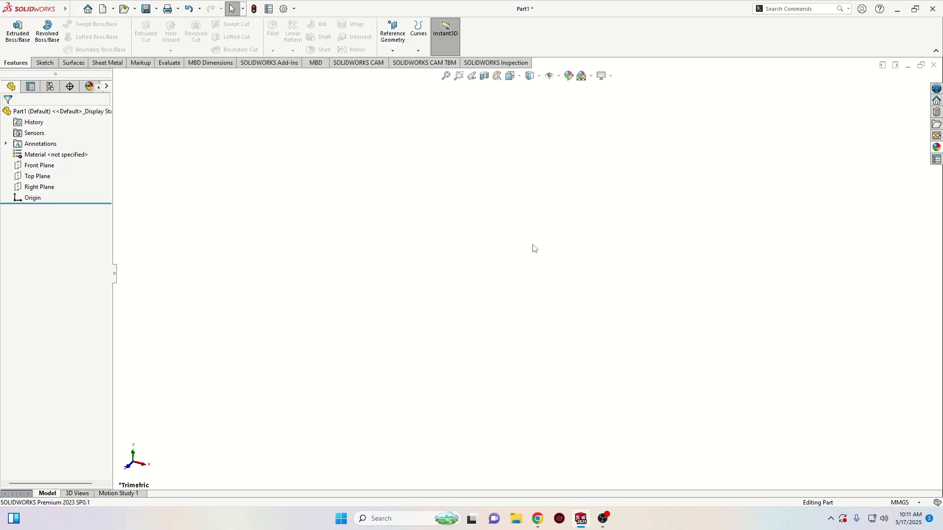
# Step: On the Front Plane, sketch a center rectangle about 140 mm by 96 mm centered on the origin
pyautogui.click(39, 166)
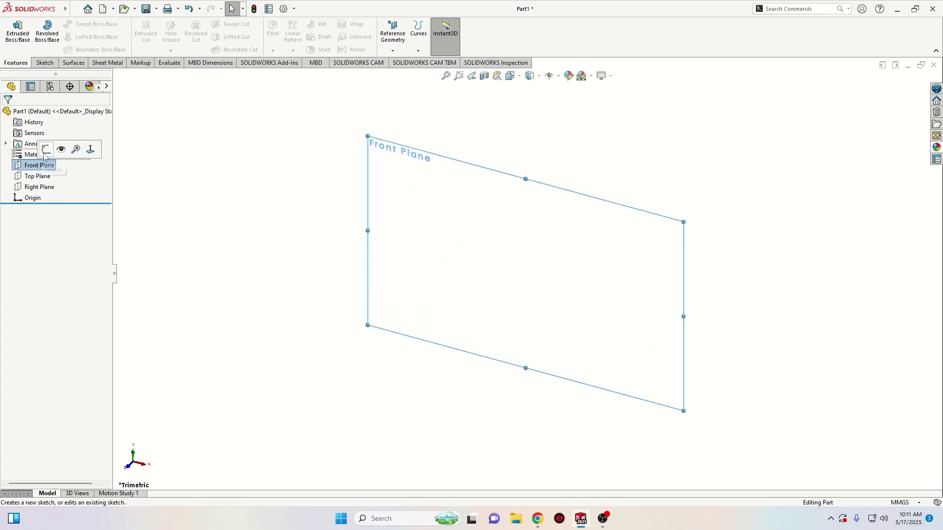
pyautogui.click(62, 148)
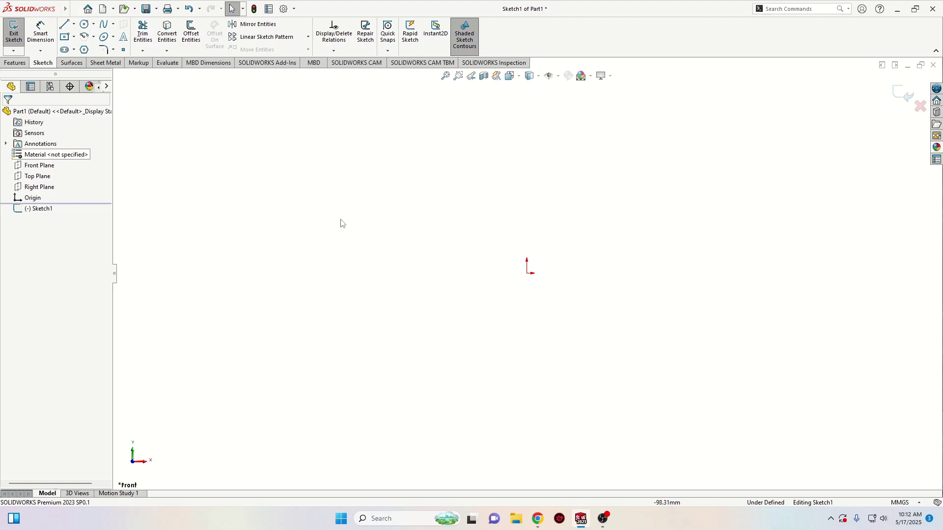
pyautogui.click(66, 37)
pyautogui.click(527, 273)
pyautogui.click(394, 364)
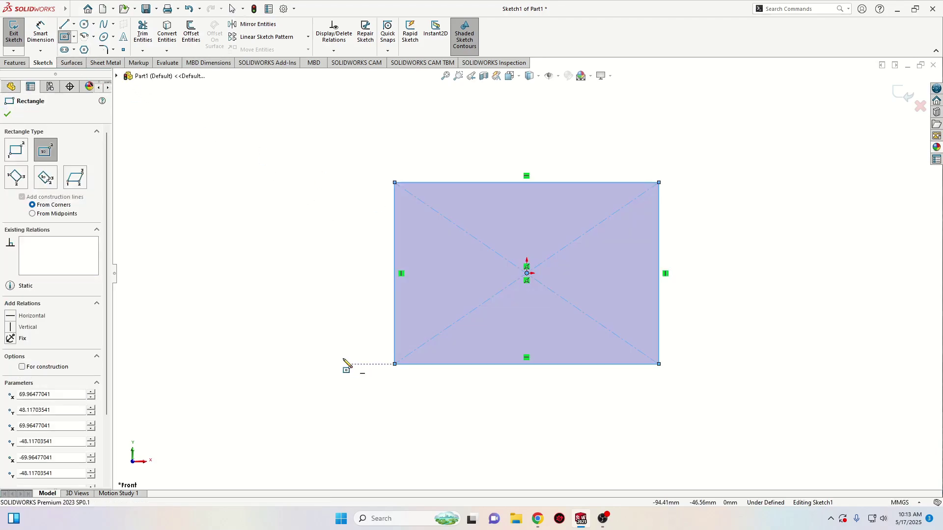
pyautogui.press('Escape')
# Step: Dimension the rectangle's height as 88 mm
pyautogui.click(49, 43)
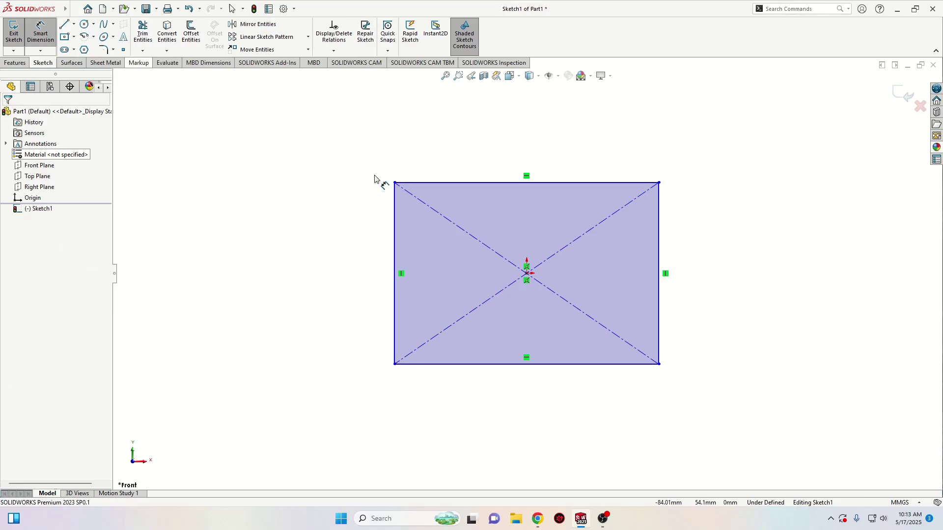
pyautogui.click(397, 216)
pyautogui.click(291, 264)
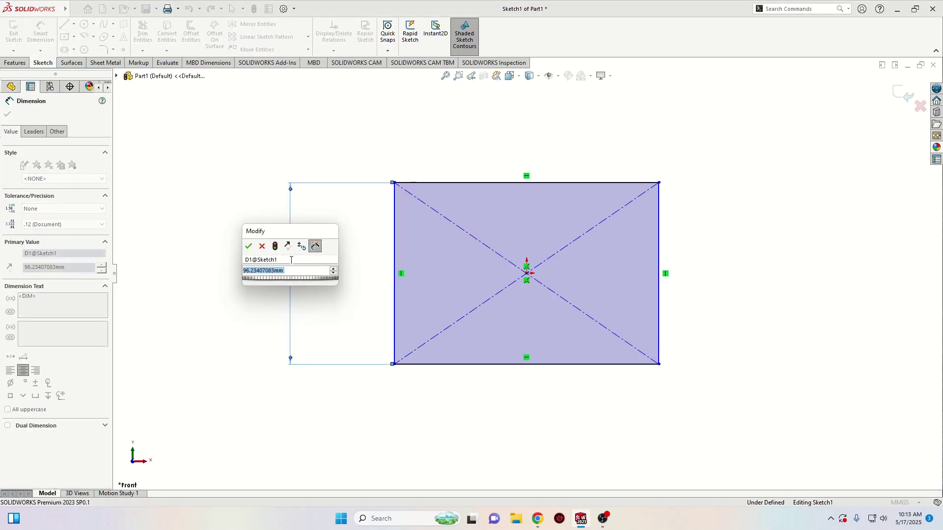
pyautogui.write('88')
pyautogui.press('Return')
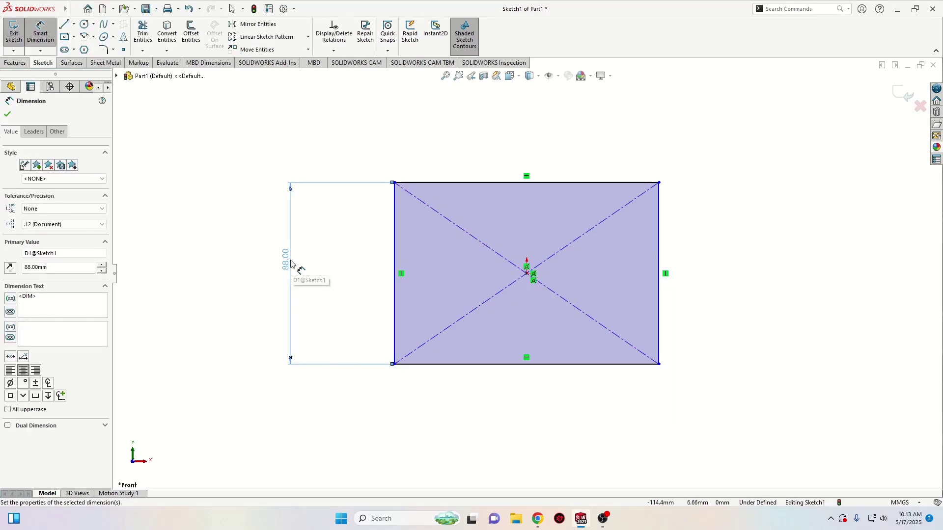
# Step: Dimension the rectangle's width as 110 mm and leave the dimension command
pyautogui.click(490, 182)
pyautogui.click(424, 142)
pyautogui.write('11')
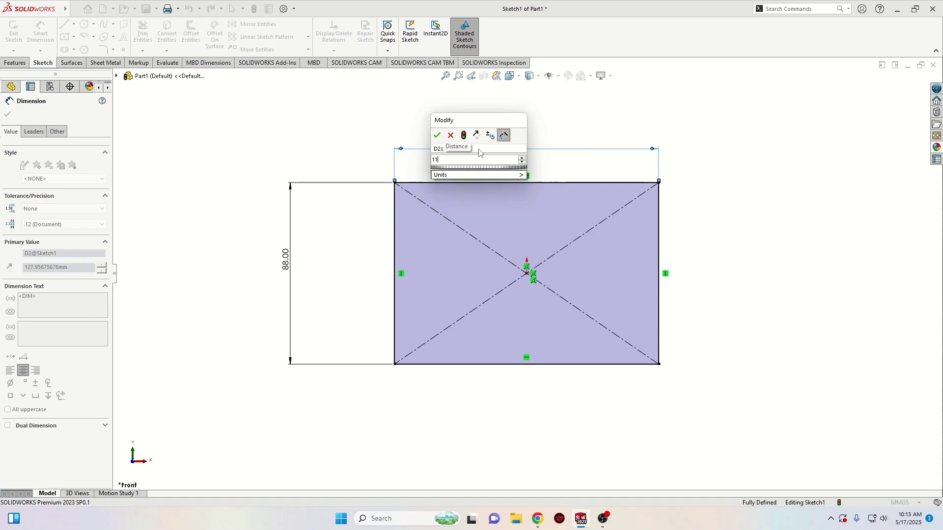
pyautogui.write('0')
pyautogui.press('Return')
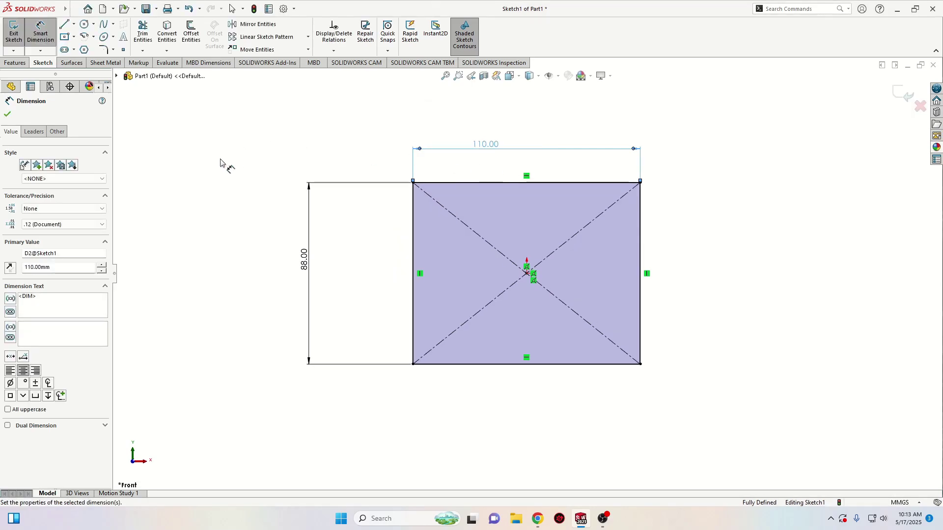
pyautogui.rightClick(221, 163)
pyautogui.click(216, 201)
# Step: Extrude the rectangle as a blind boss with a depth of 19 mm
pyautogui.click(15, 62)
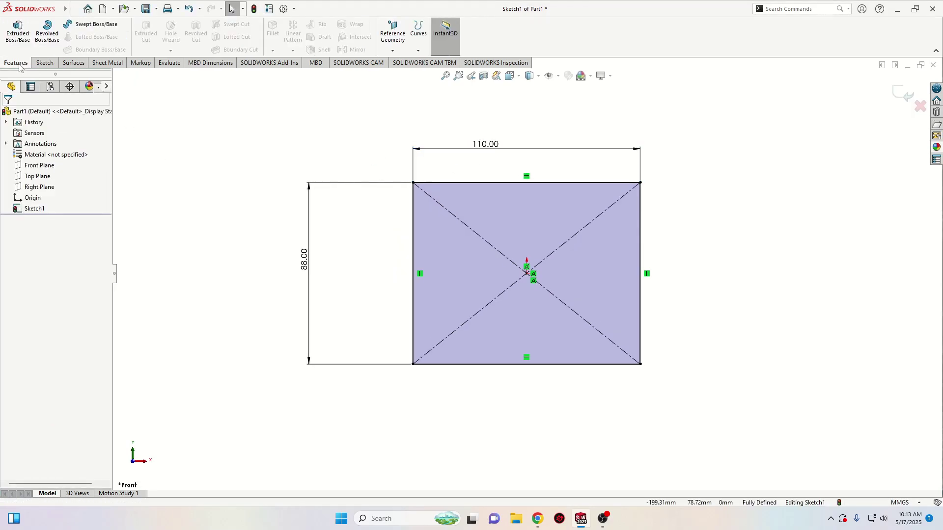
pyautogui.click(18, 32)
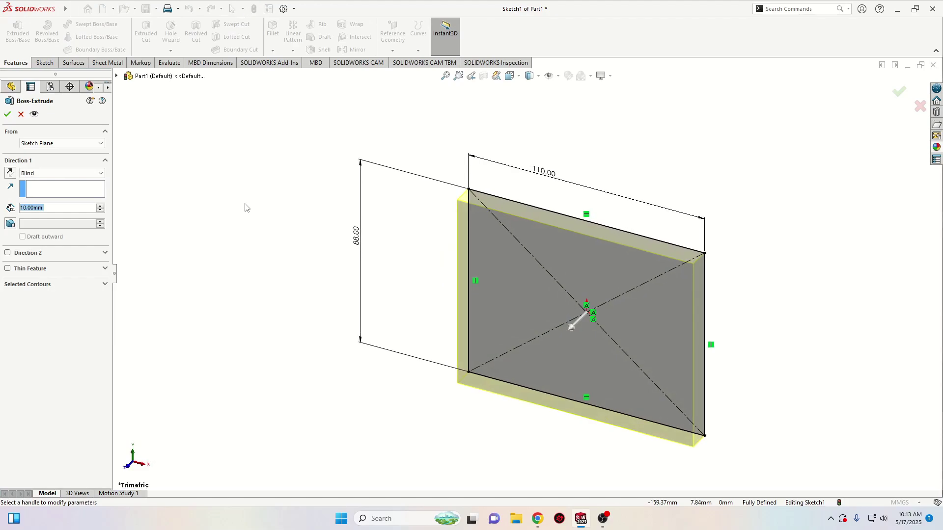
pyautogui.write('1')
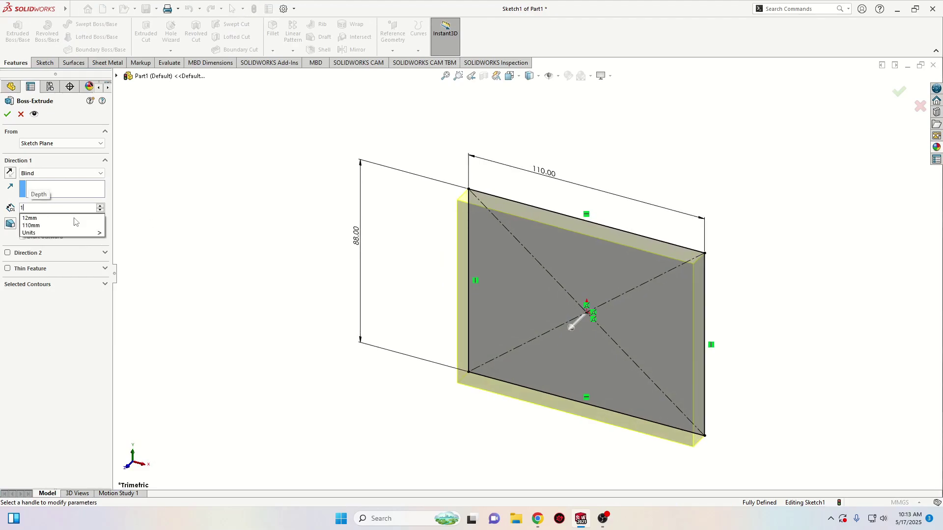
pyautogui.write('9')
pyautogui.press('Return')
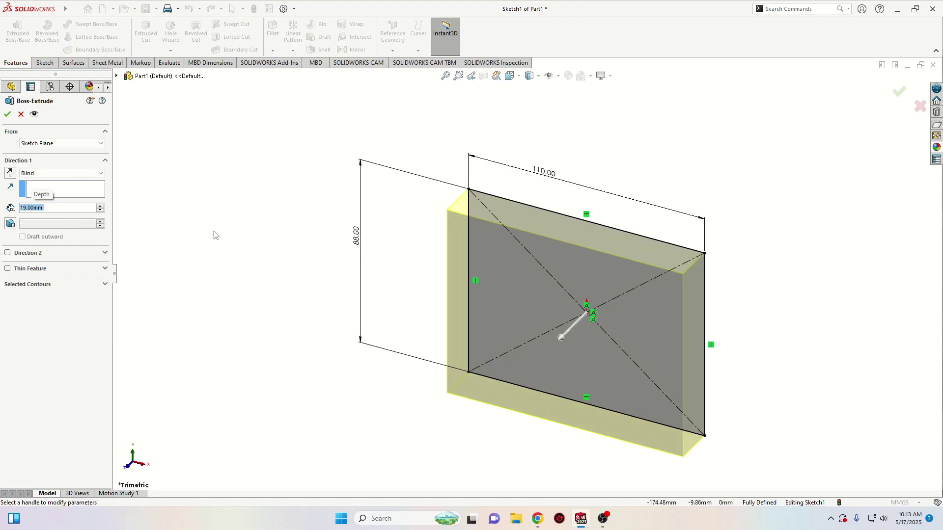
pyautogui.click(8, 115)
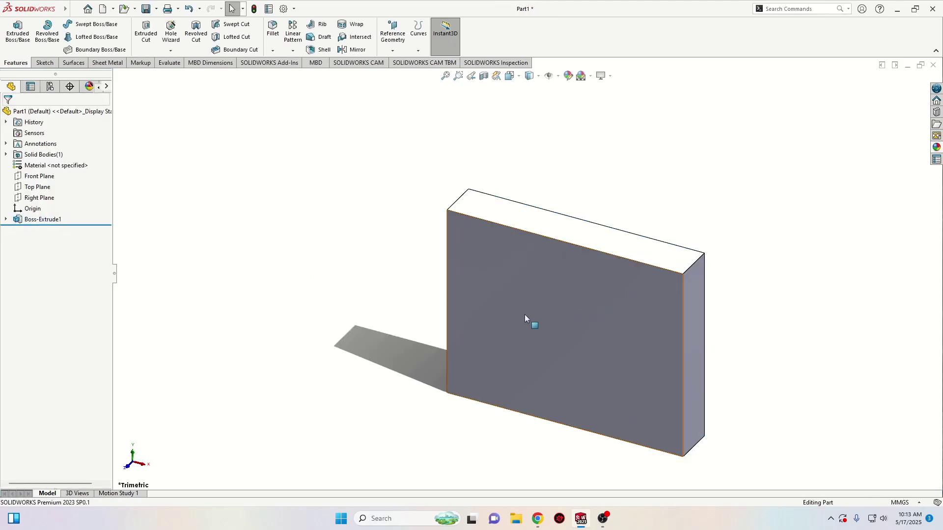
# Step: On the block's front face, sketch a slanted line rising from the left edge, continued by a vertical line about 21 mm long to the top edge
pyautogui.click(522, 295)
pyautogui.click(561, 268)
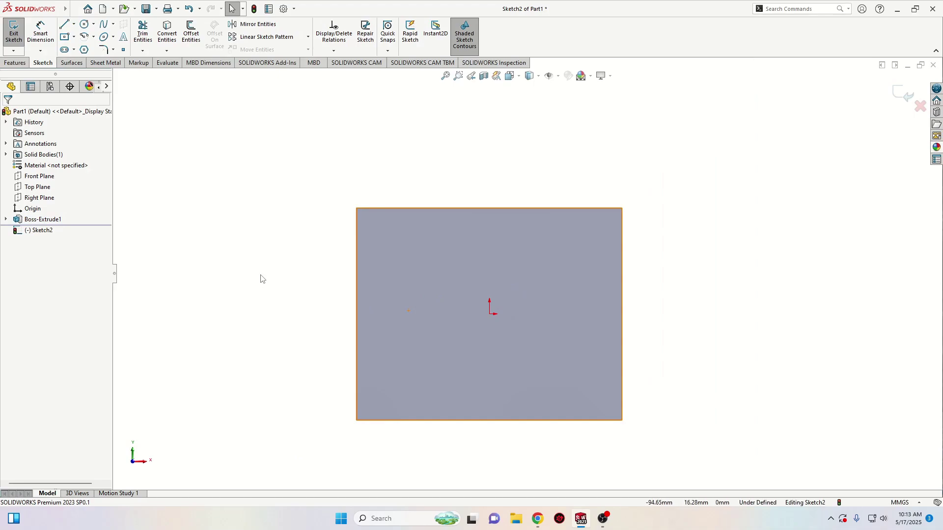
pyautogui.click(65, 28)
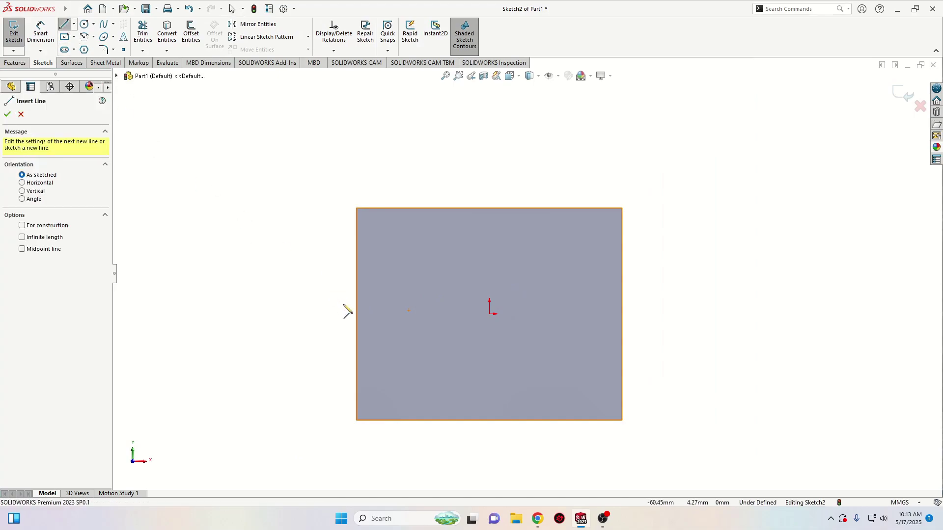
pyautogui.click(356, 338)
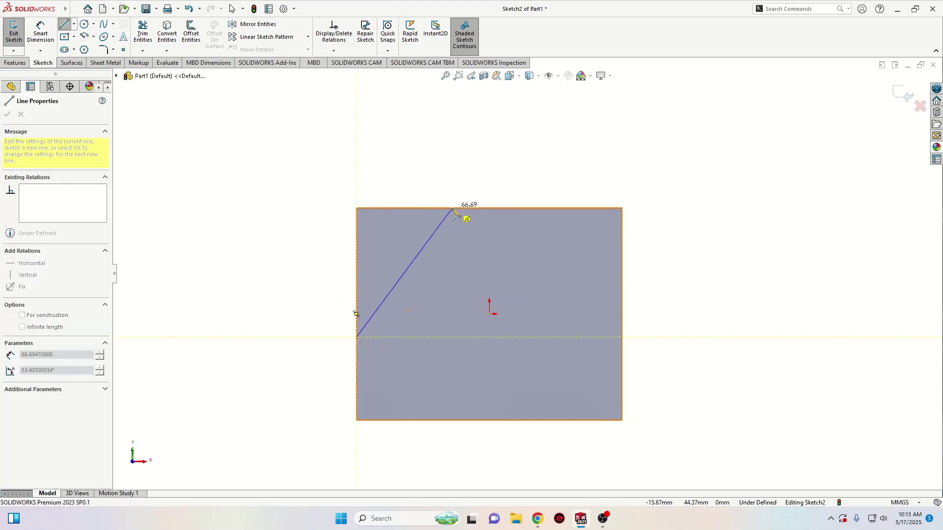
pyautogui.click(440, 260)
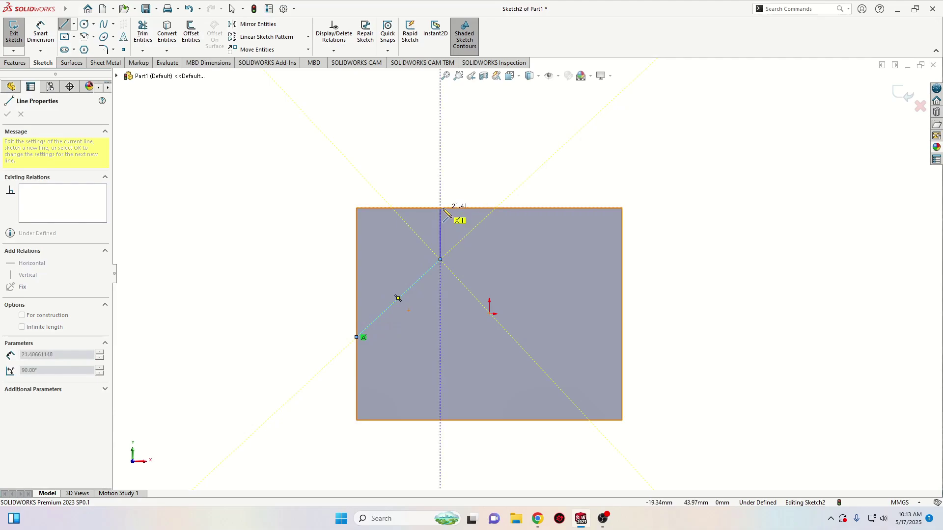
pyautogui.click(441, 209)
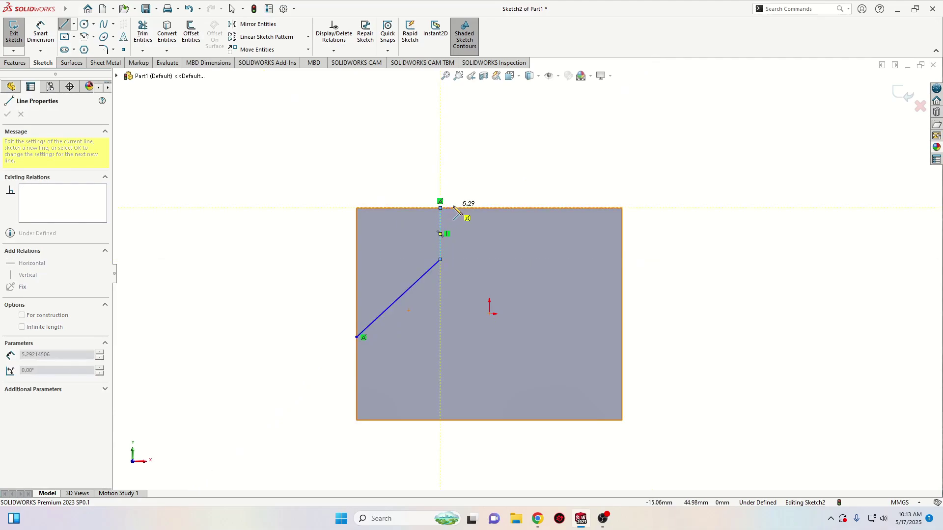
pyautogui.rightClick(407, 175)
pyautogui.click(420, 180)
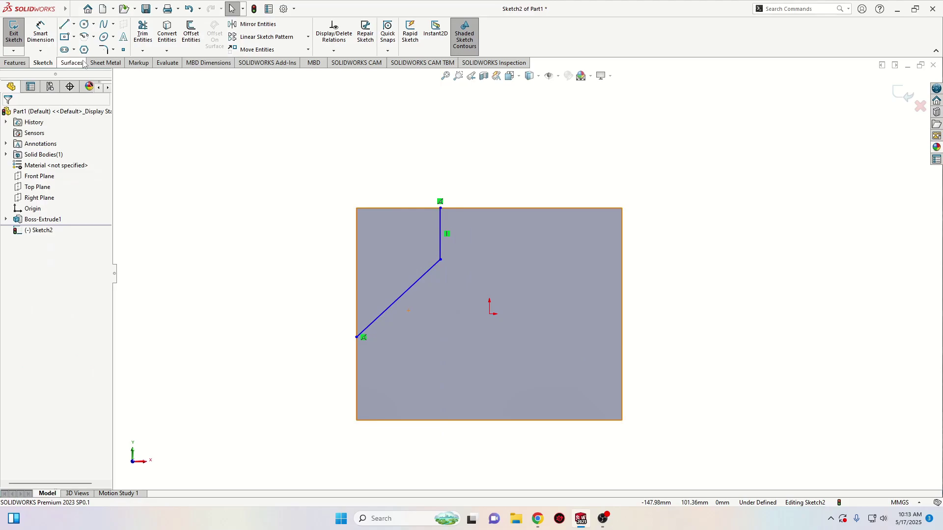
# Step: Draw a vertical centerline from the origin to the block's top edge
pyautogui.click(74, 24)
pyautogui.click(86, 49)
pyautogui.click(490, 314)
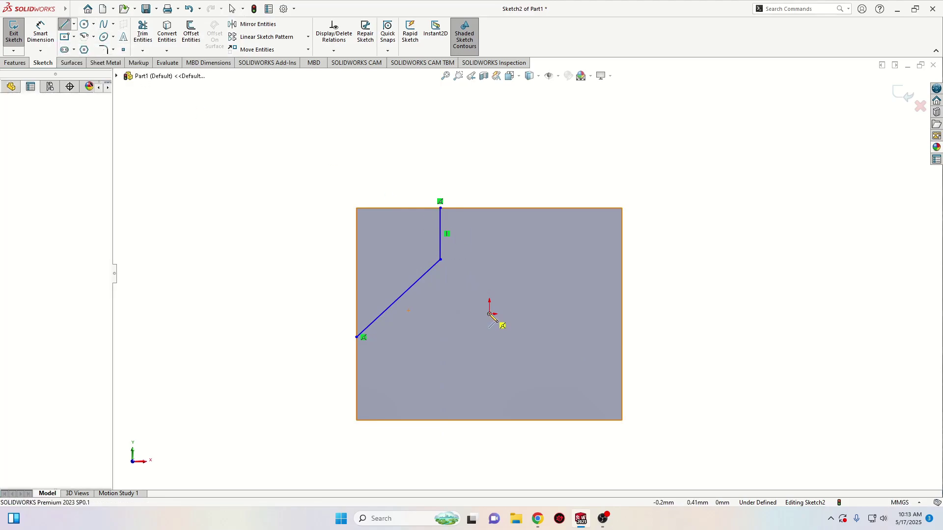
pyautogui.click(490, 208)
pyautogui.press('Escape')
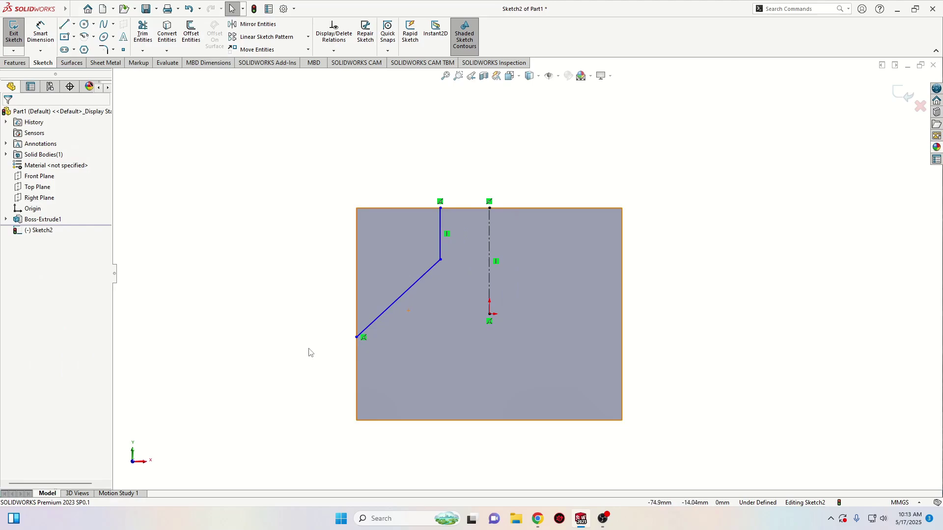
pyautogui.moveTo(421, 339); pyautogui.dragTo(311, 356)
# Step: Dimension the distance between the short vertical line and the centerline as 18 mm
pyautogui.click(41, 32)
pyautogui.click(441, 222)
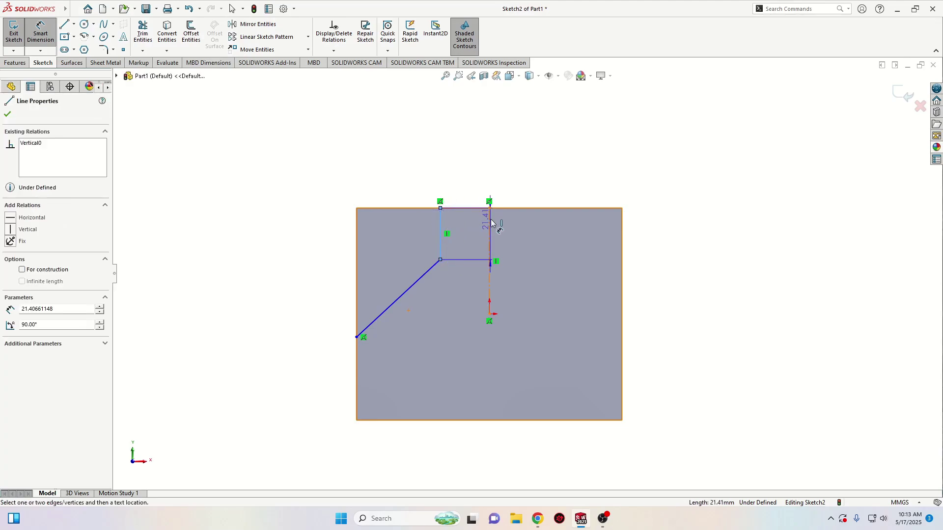
pyautogui.click(490, 224)
pyautogui.click(466, 181)
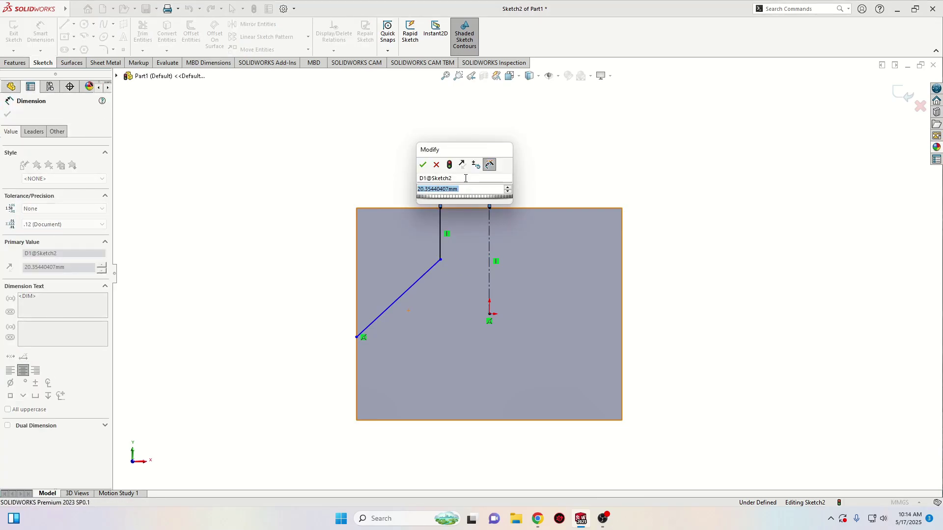
pyautogui.write('18')
pyautogui.press('Return')
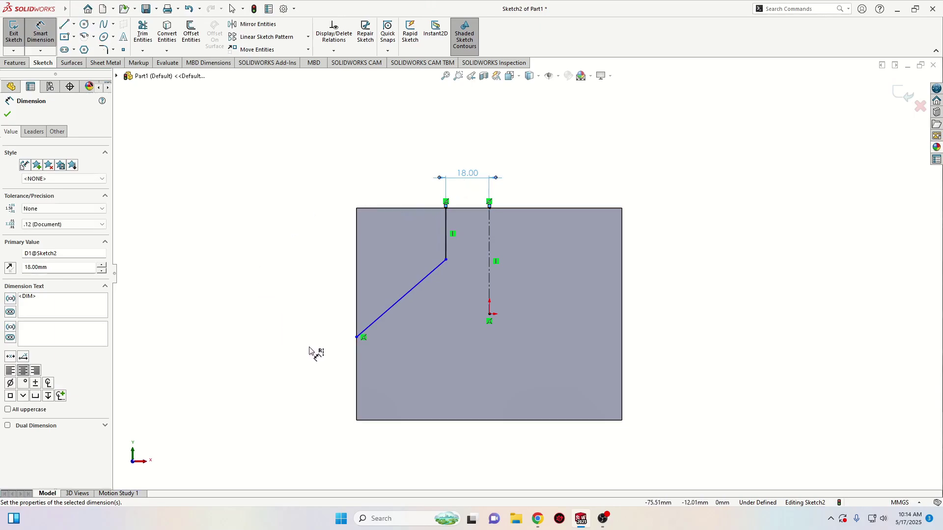
# Step: Dimension the slanted line's lower endpoint 19 mm above the block's bottom edge
pyautogui.click(357, 338)
pyautogui.click(364, 420)
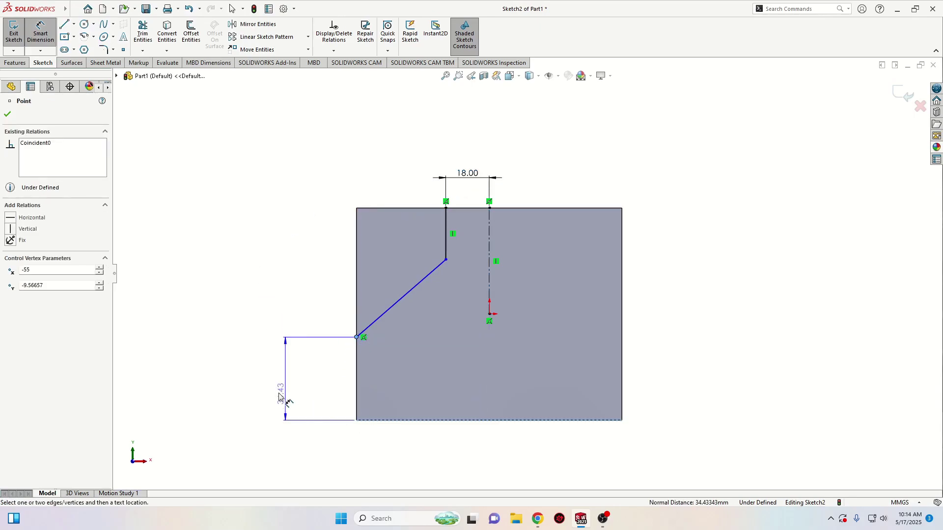
pyautogui.click(274, 396)
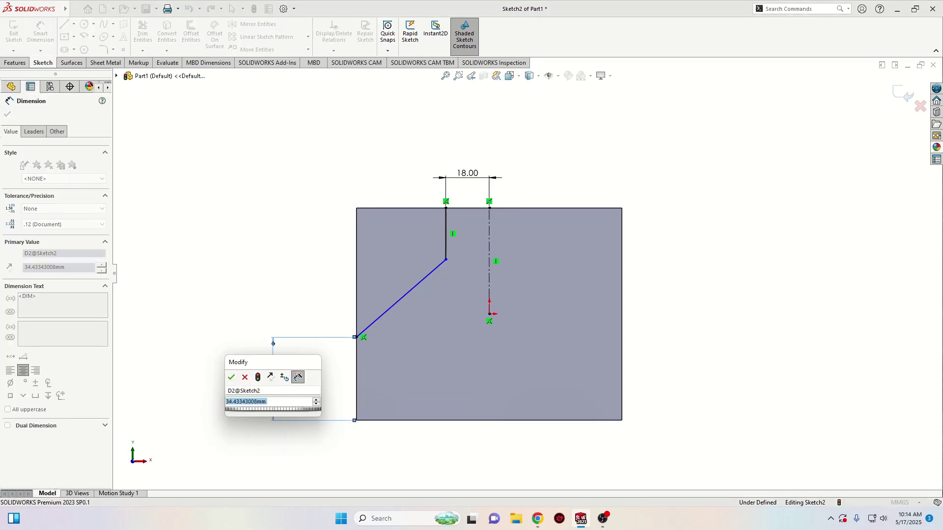
pyautogui.write('19')
pyautogui.press('Return')
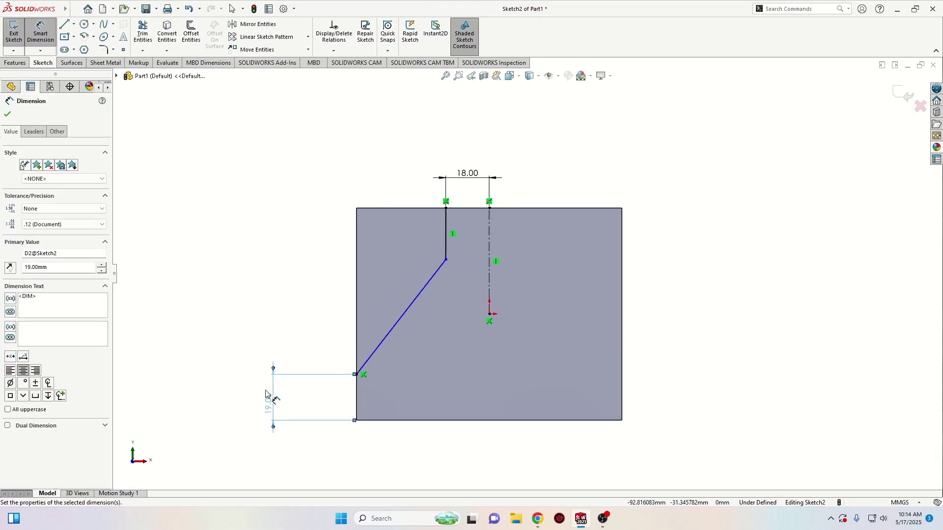
# Step: Set the short vertical line's length to 22 mm and leave the dimension command
pyautogui.click(446, 246)
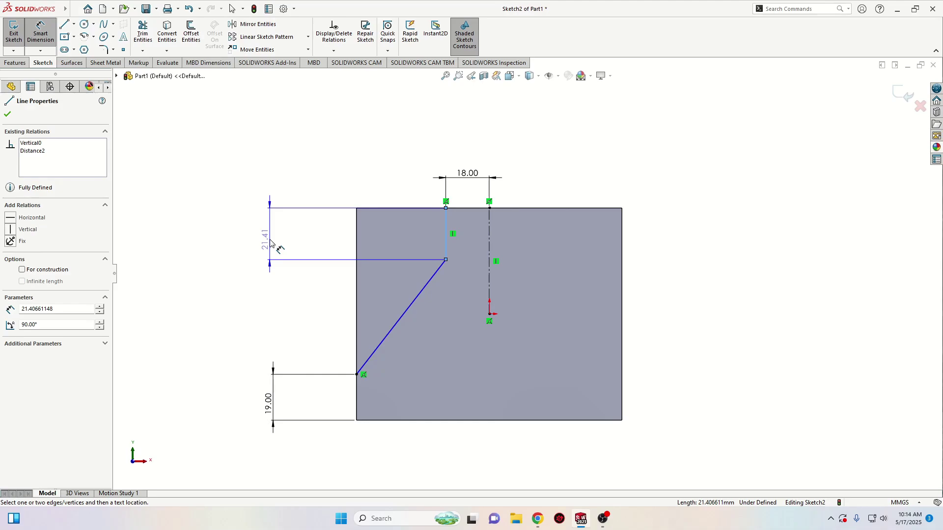
pyautogui.click(270, 242)
pyautogui.write('2')
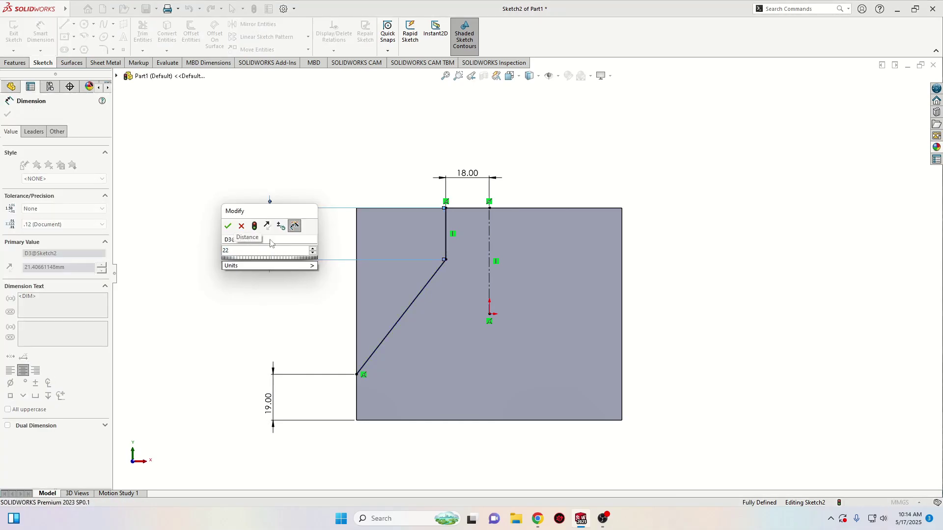
pyautogui.write('2')
pyautogui.press('Return')
pyautogui.rightClick(179, 276)
pyautogui.click(215, 312)
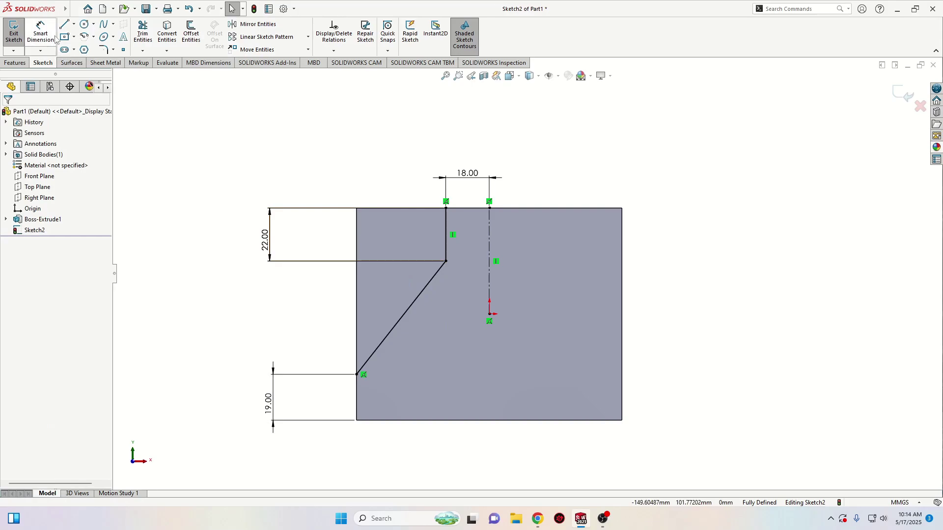
# Step: Close the profile with straight lines passing outside the block's upper left corner, about 80 mm tall, and mirror it about the vertical centerline
pyautogui.click(64, 25)
pyautogui.click(357, 374)
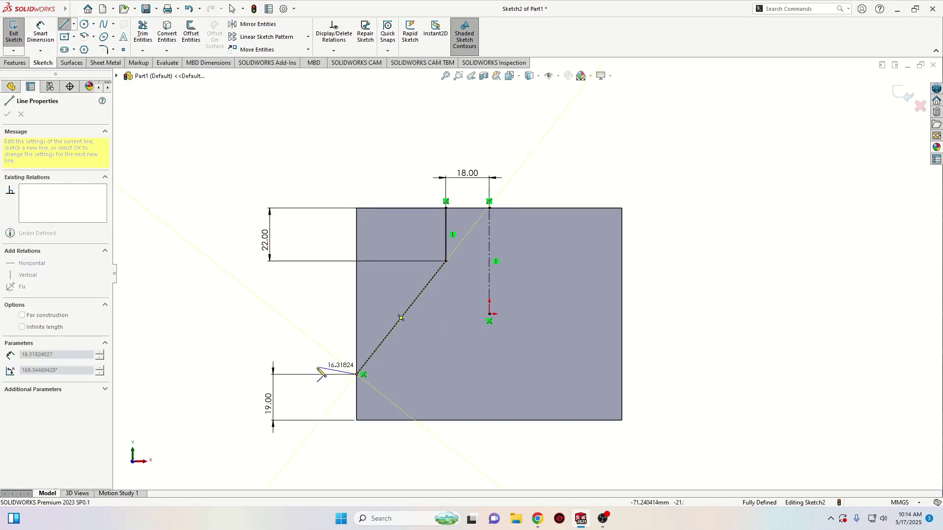
pyautogui.click(312, 375)
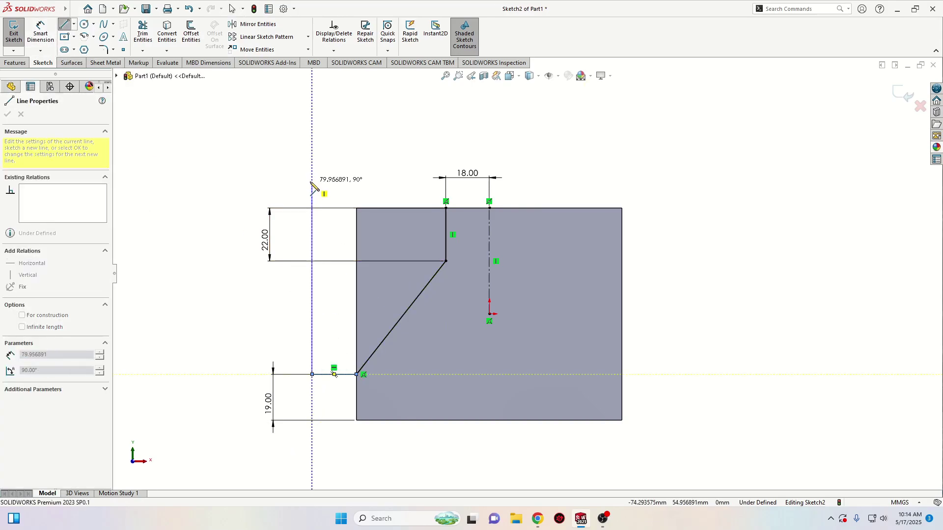
pyautogui.click(312, 182)
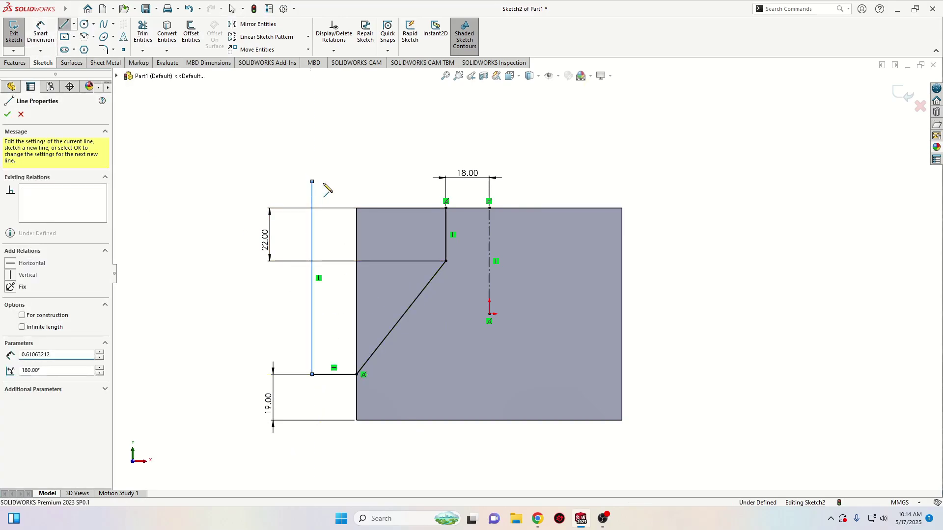
pyautogui.click(446, 182)
pyautogui.press('Escape')
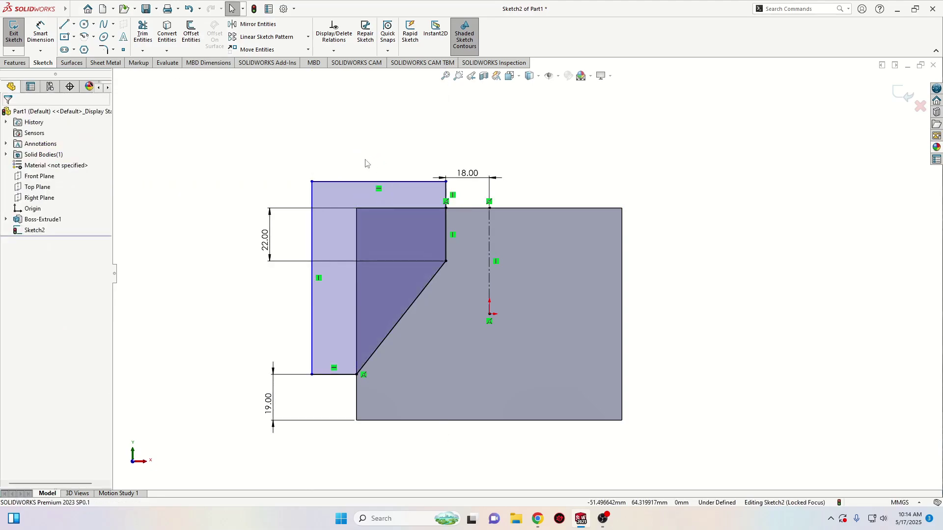
pyautogui.moveTo(220, 340)
pyautogui.mouseDown()
pyautogui.moveTo(428, 369)
pyautogui.moveTo(524, 206)
pyautogui.moveTo(280, 126)
pyautogui.moveTo(211, 164)
pyautogui.mouseUp()
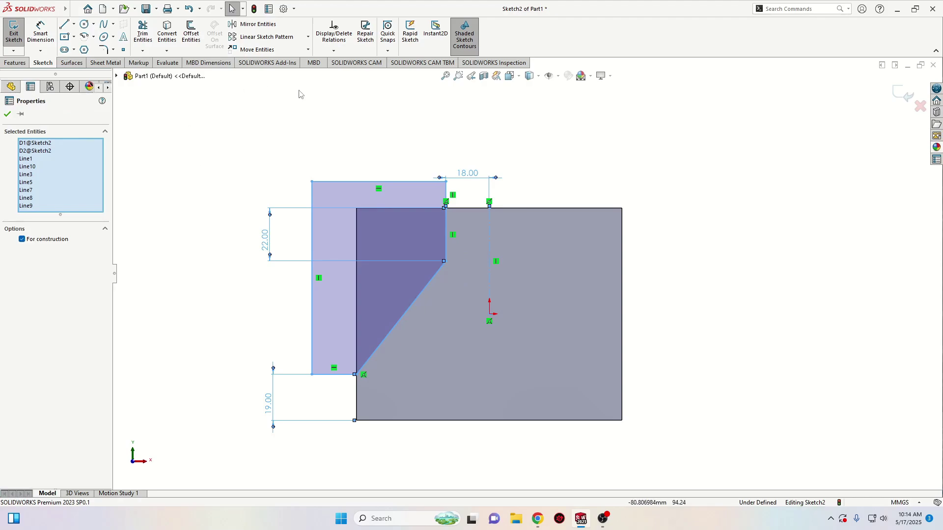
pyautogui.click(259, 25)
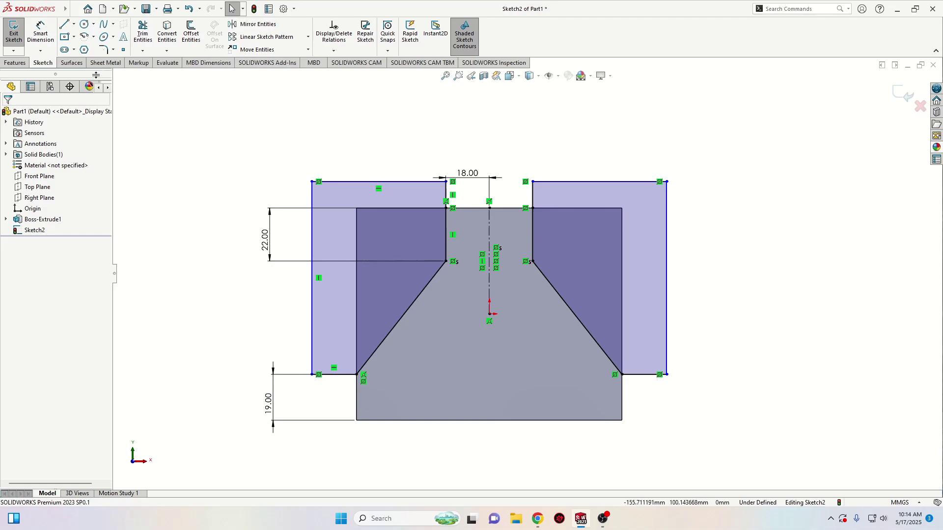
# Step: Draw a circle about 10 mm in diameter on the block face, left of the origin
pyautogui.click(85, 25)
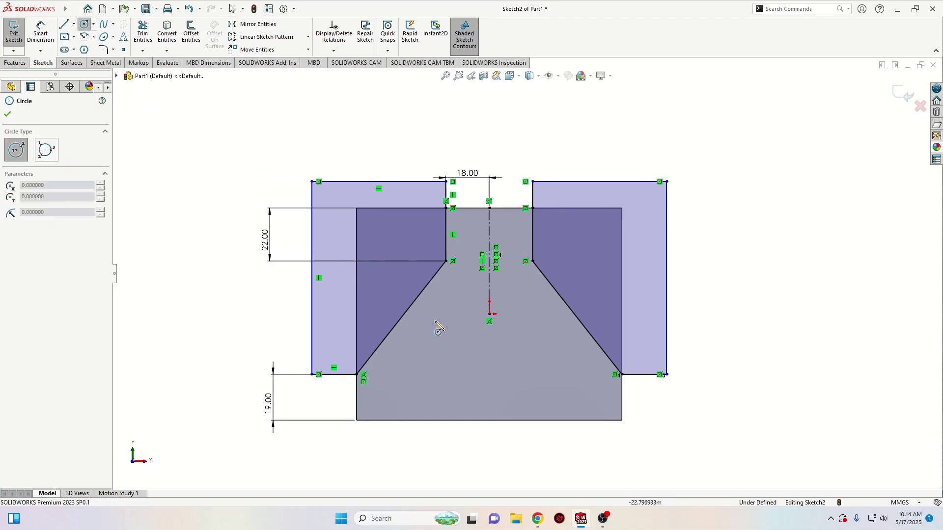
pyautogui.moveTo(439, 316); pyautogui.dragTo(448, 324)
pyautogui.rightClick(419, 308)
pyautogui.click(445, 341)
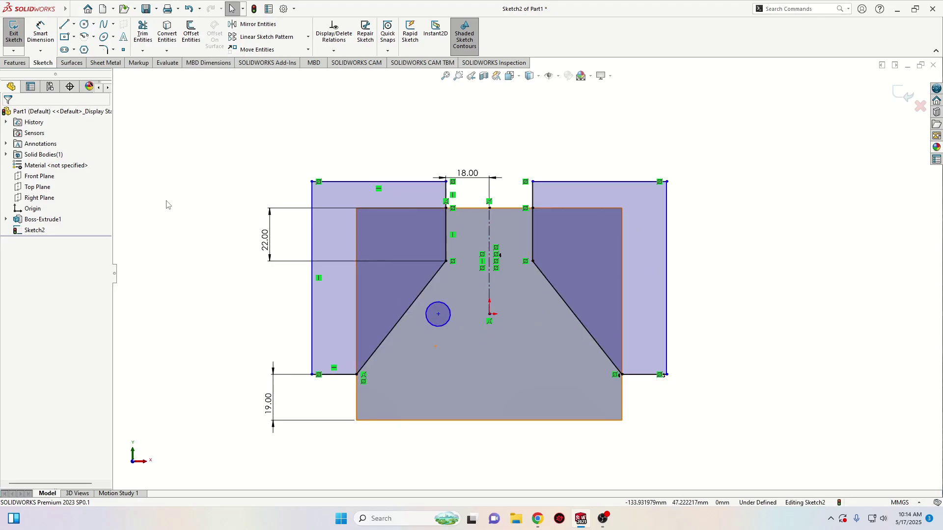
# Step: Set the circle's diameter to 12 mm
pyautogui.click(41, 32)
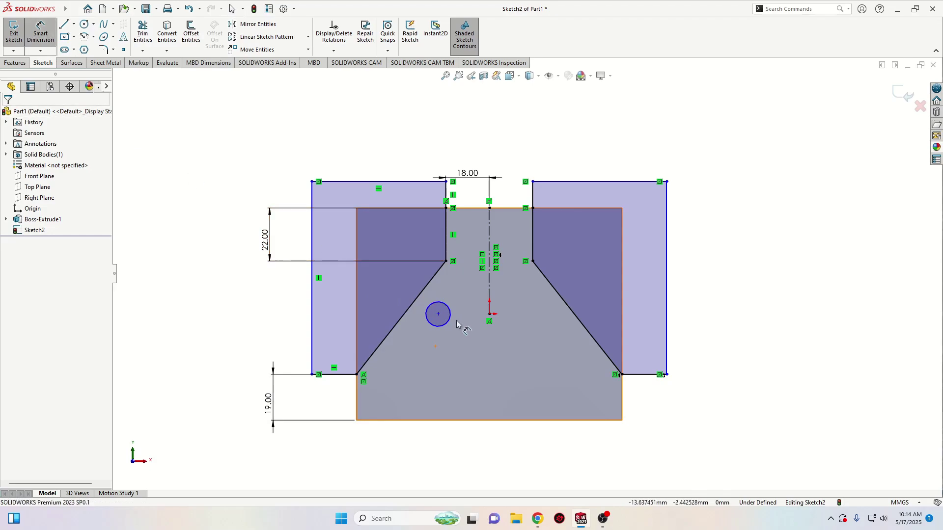
pyautogui.click(435, 332)
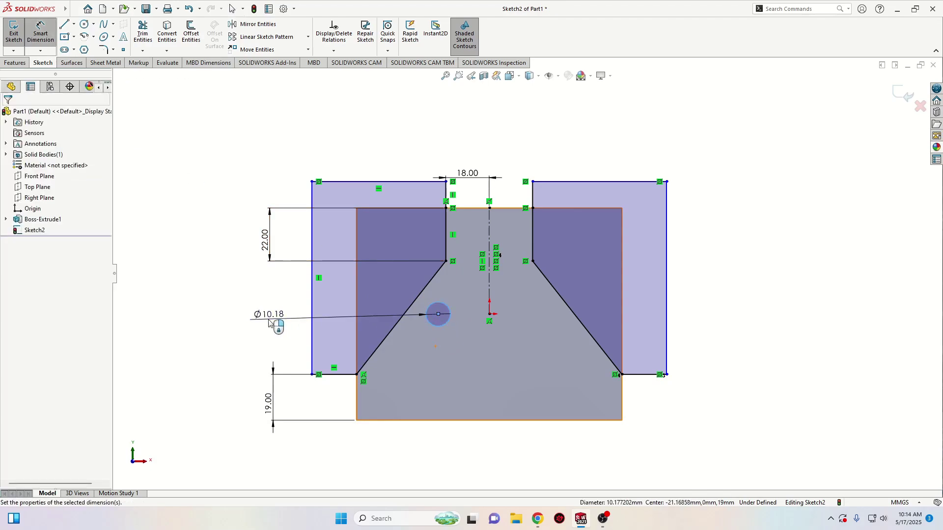
pyautogui.click(270, 318)
pyautogui.write('12')
pyautogui.press('Return')
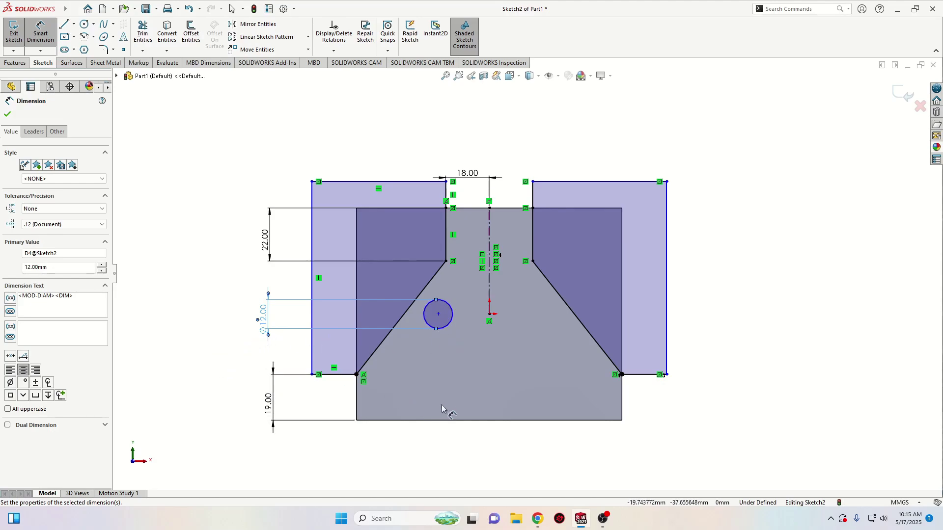
# Step: Dimension the circle's center 46 mm above the block's bottom edge
pyautogui.click(438, 315)
pyautogui.click(439, 421)
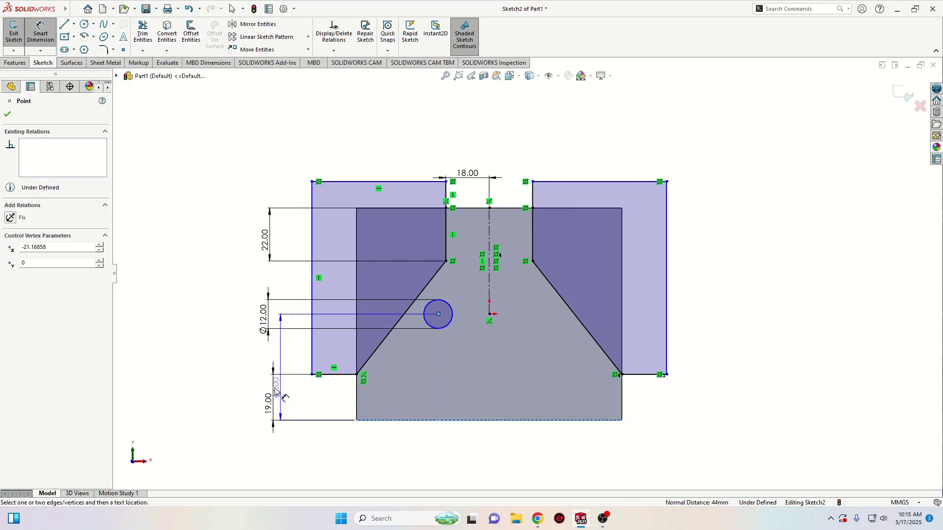
pyautogui.click(216, 378)
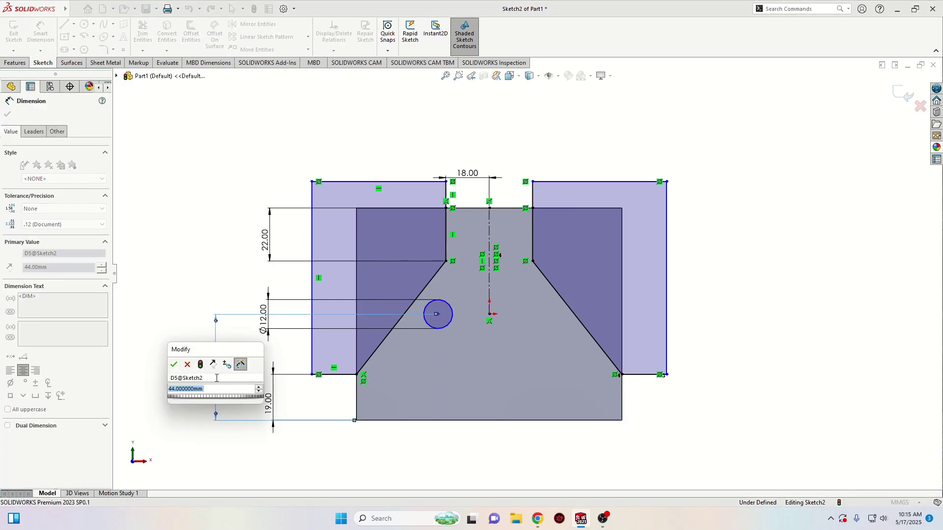
pyautogui.write('46')
pyautogui.press('Return')
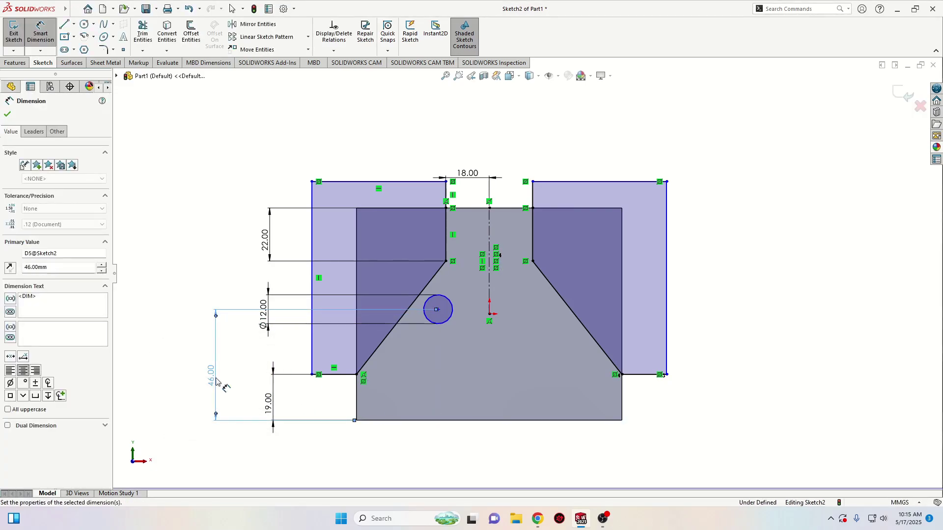
pyautogui.click(439, 309)
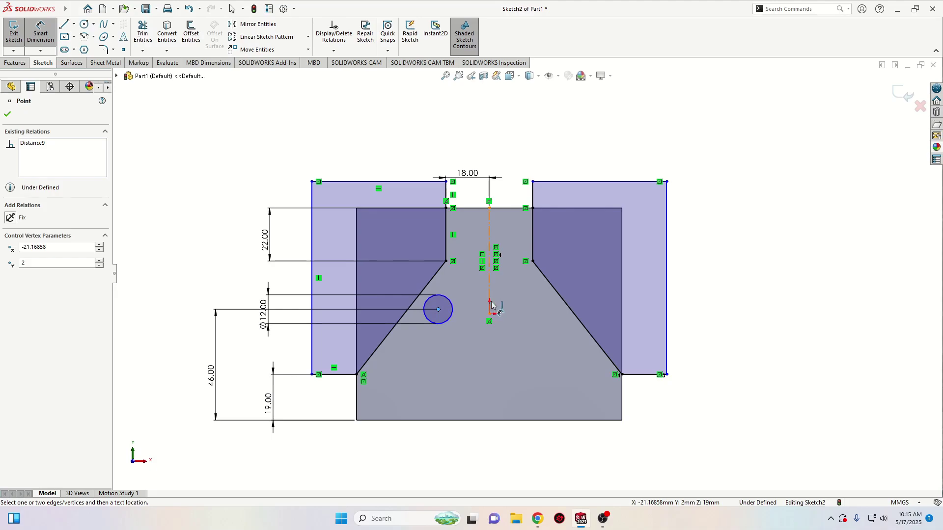
pyautogui.rightClick(248, 269)
pyautogui.click(248, 290)
pyautogui.rightClick(221, 278)
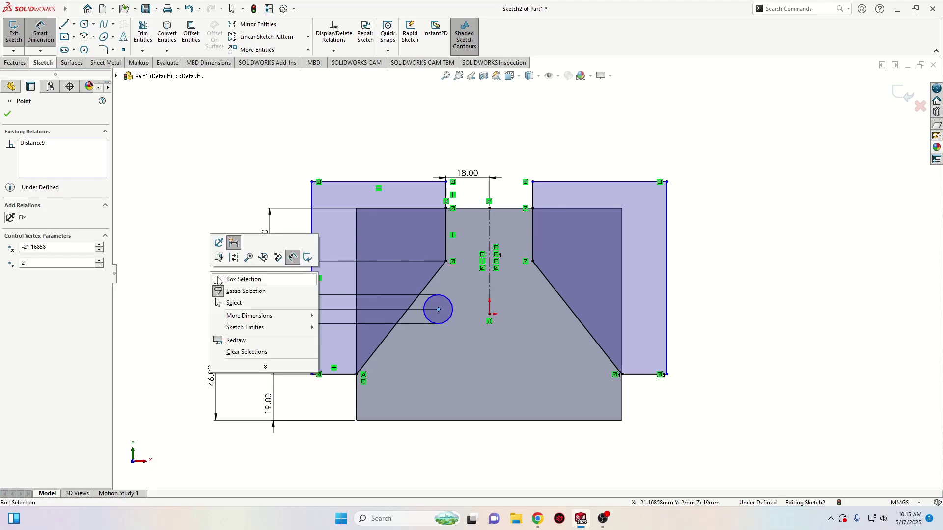
pyautogui.click(231, 301)
# Step: Mirror the circle about the vertical centerline
pyautogui.click(448, 323)
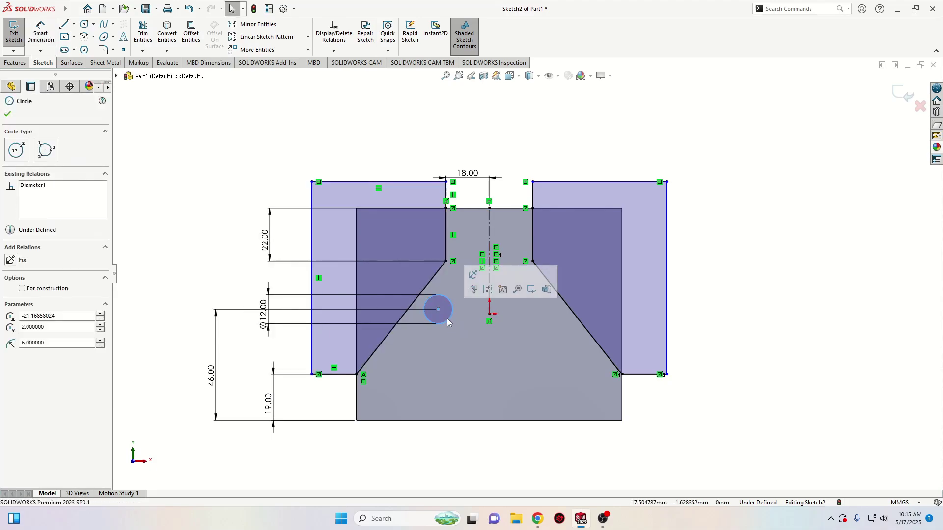
pyautogui.keyDown('ctrl'); pyautogui.click(491, 299); pyautogui.keyUp('ctrl')
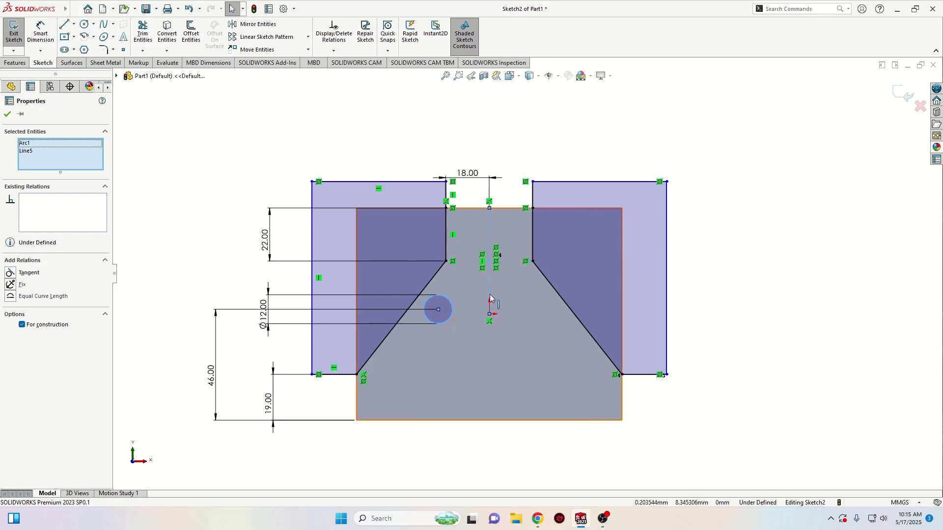
pyautogui.click(269, 27)
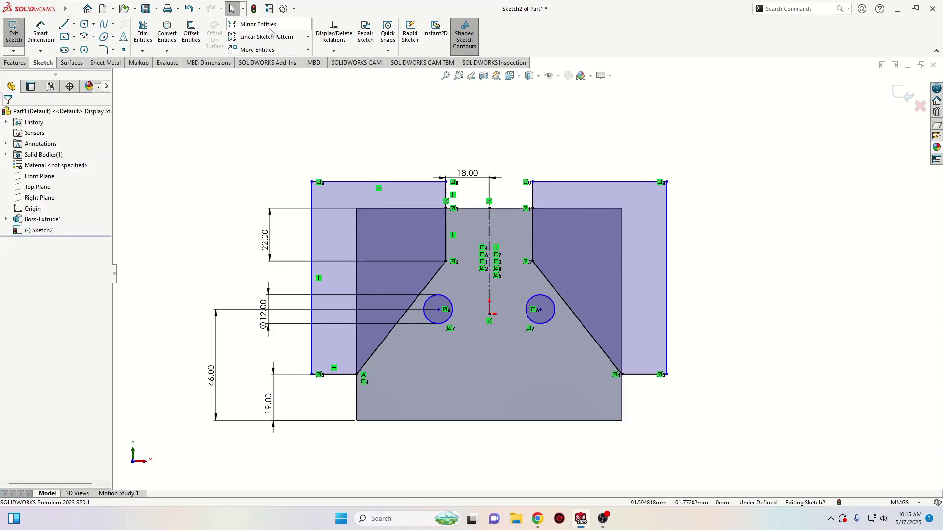
# Step: Dimension the distance between the two circle centers as 38 mm and leave the dimension command
pyautogui.click(41, 34)
pyautogui.click(438, 310)
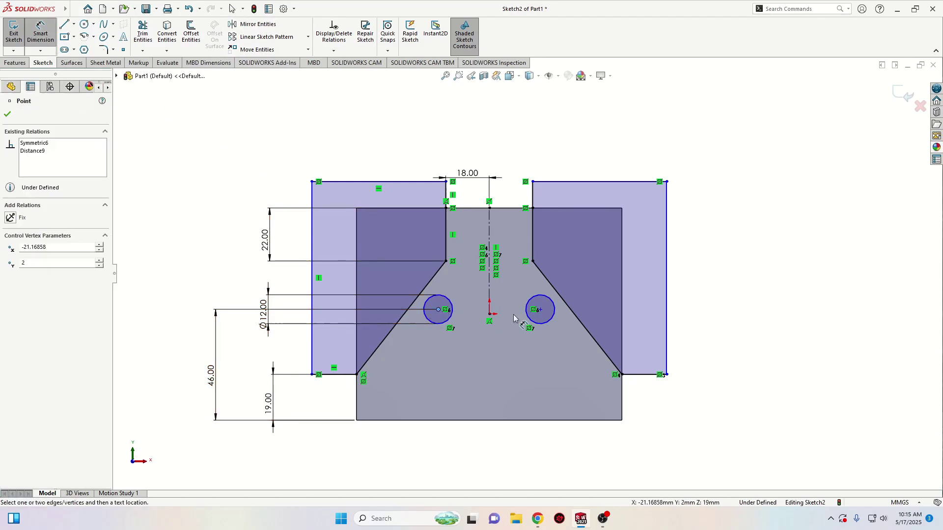
pyautogui.click(540, 310)
pyautogui.click(485, 458)
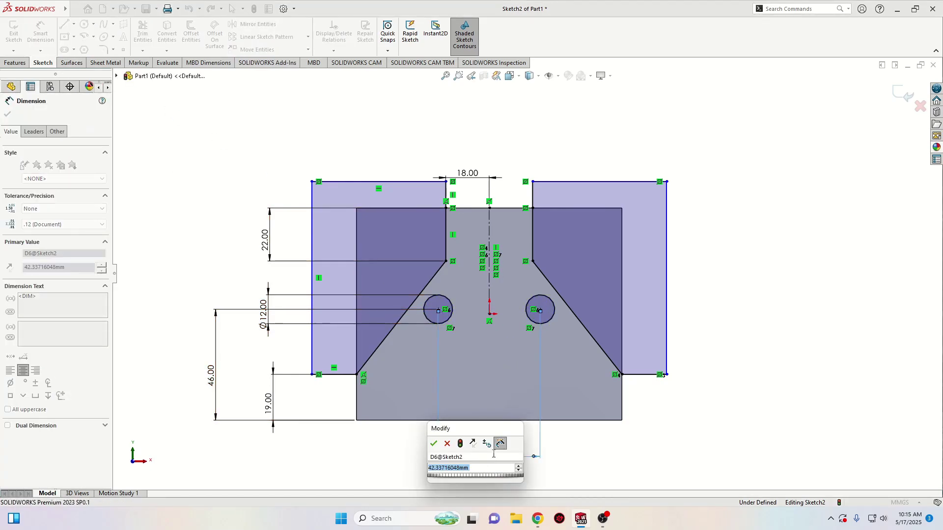
pyautogui.write('38')
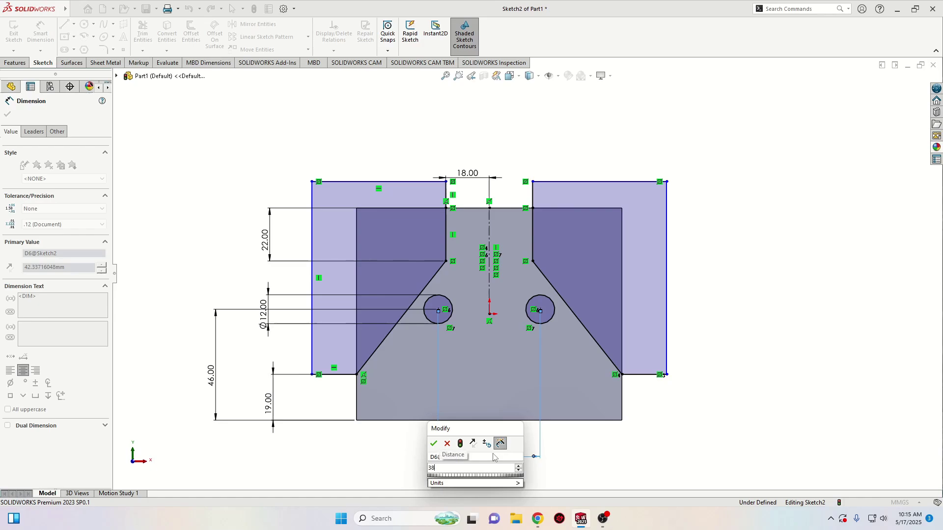
pyautogui.press('Return')
pyautogui.rightClick(183, 211)
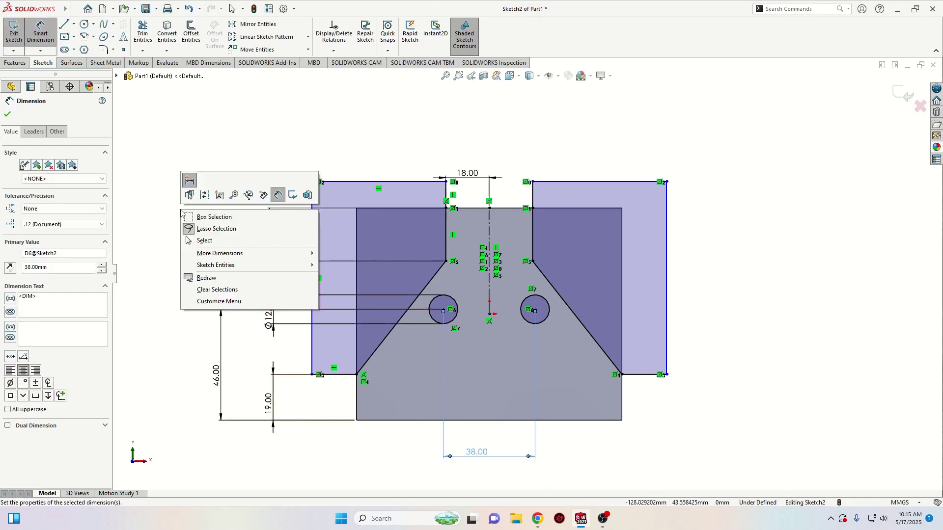
pyautogui.click(207, 241)
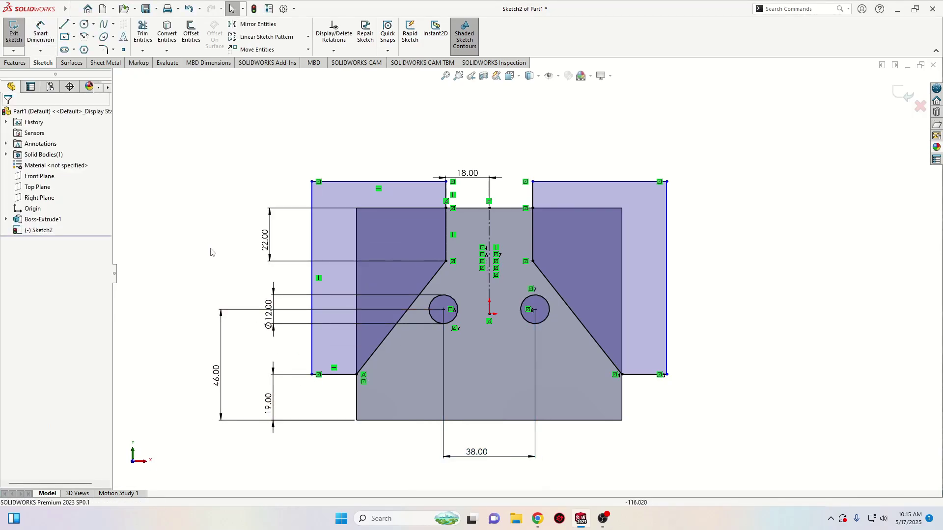
# Step: Cut-extrude the two mirrored corner profiles and both circles through the block with the Up To Next end condition
pyautogui.click(15, 62)
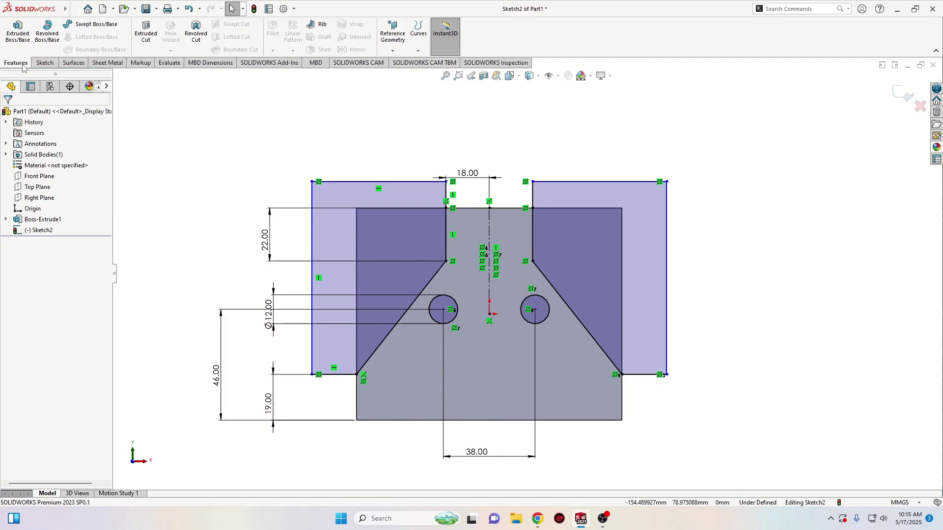
pyautogui.click(147, 34)
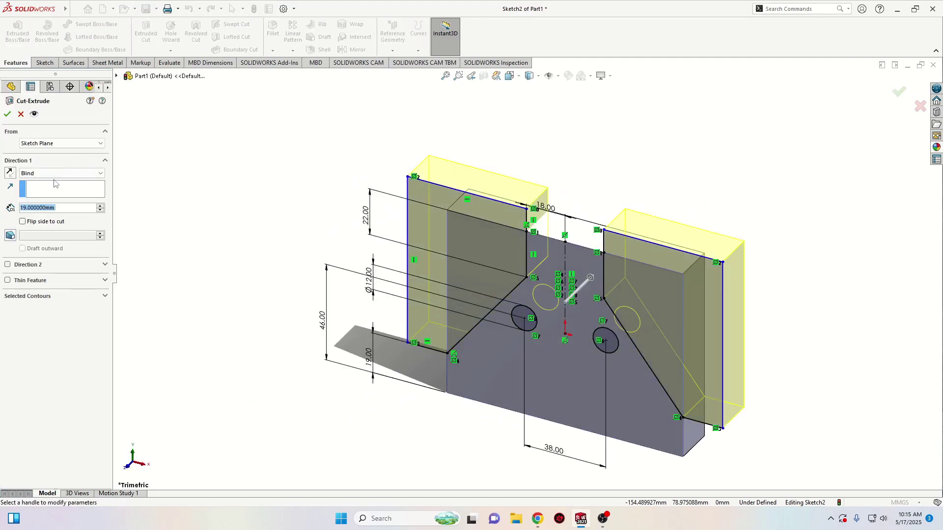
pyautogui.click(54, 174)
pyautogui.click(49, 205)
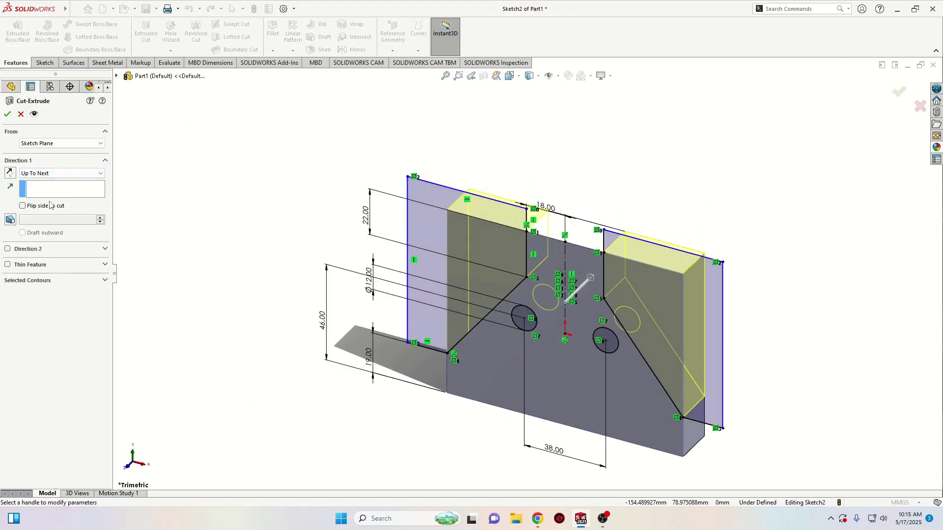
pyautogui.click(7, 114)
# Step: On the part's front face, sketch a closed six-sided profile on the bottom edge, about 34 mm wide with 17 mm vertical sides and slanted upper corners
pyautogui.moveTo(206, 231); pyautogui.dragTo(407, 273, button='middle')
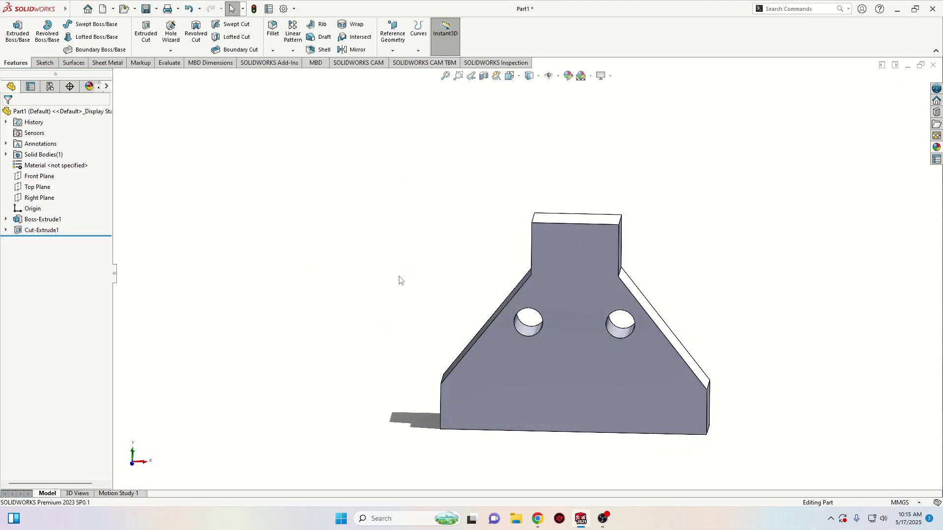
pyautogui.click(566, 369)
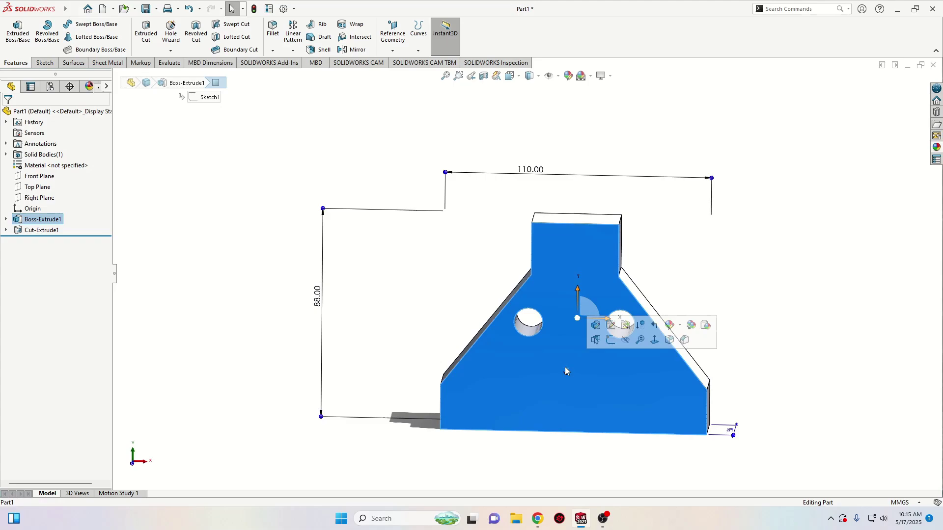
pyautogui.click(606, 346)
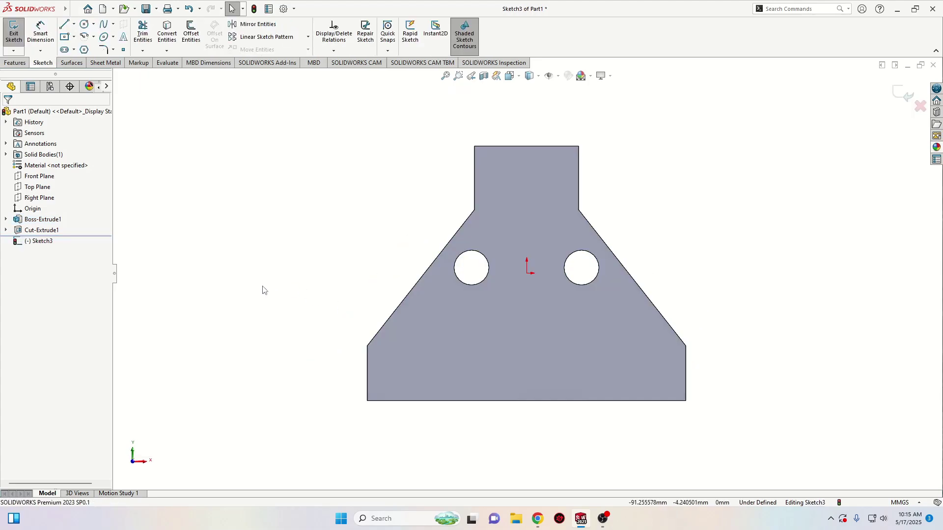
pyautogui.click(64, 26)
pyautogui.click(479, 400)
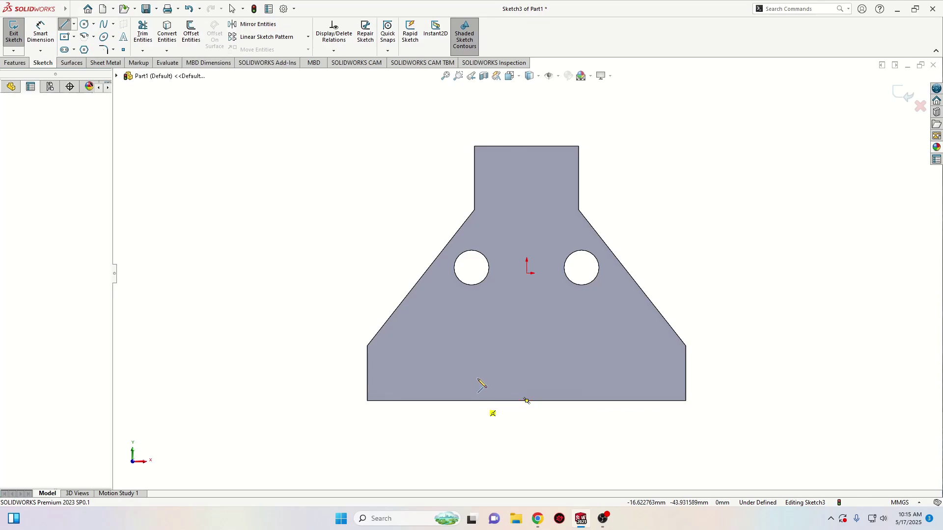
pyautogui.click(478, 351)
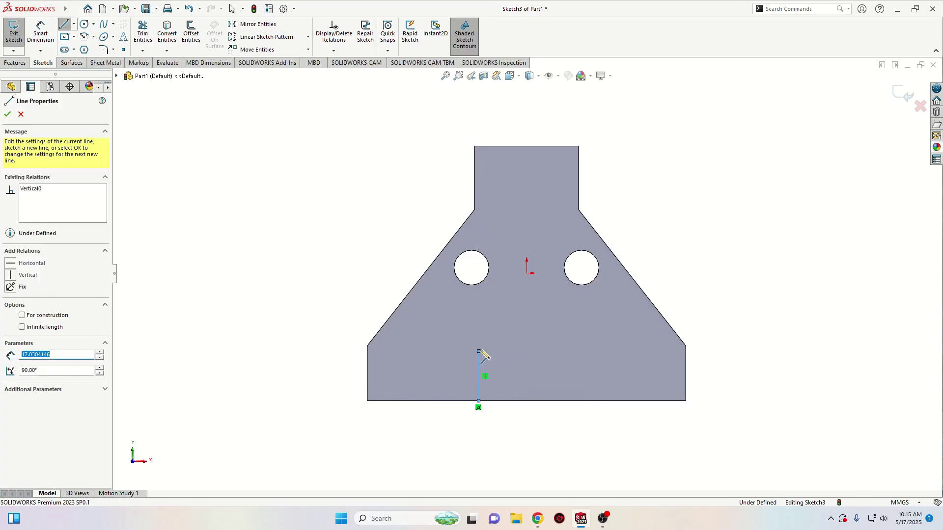
pyautogui.click(505, 319)
pyautogui.click(556, 318)
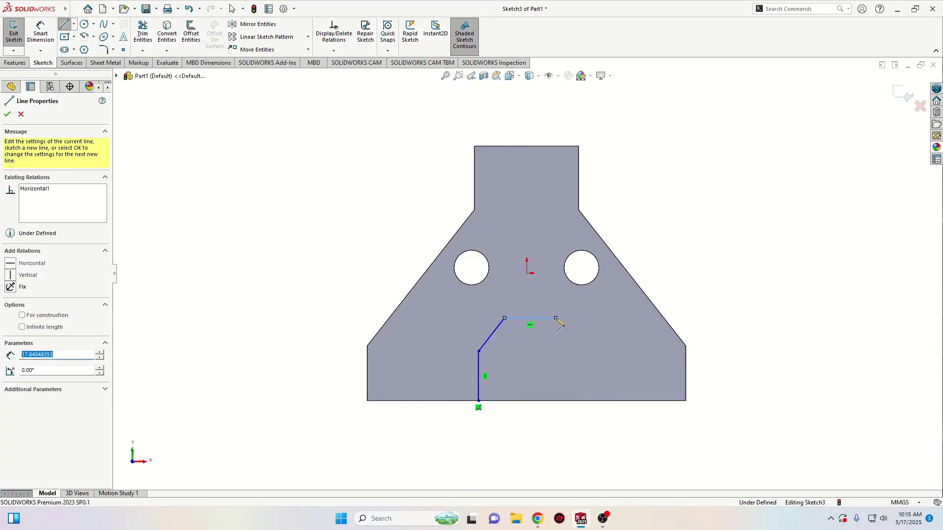
pyautogui.click(576, 351)
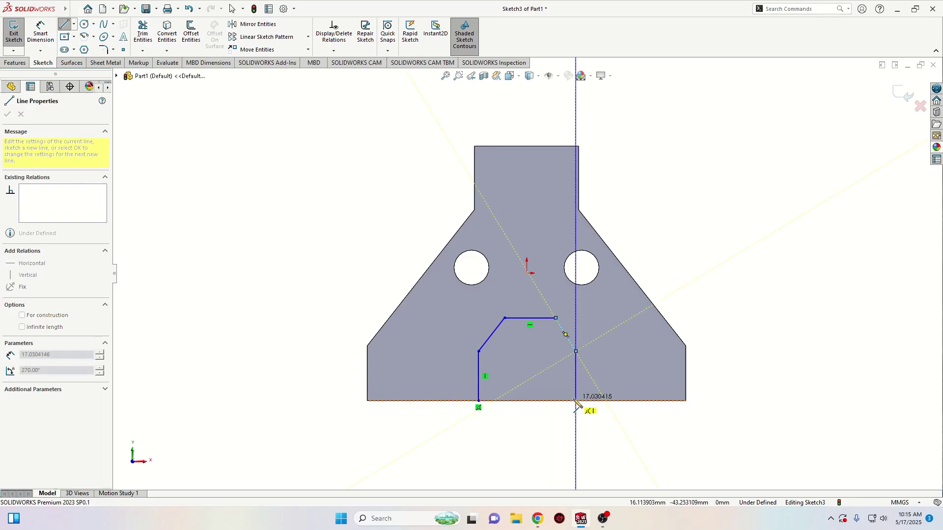
pyautogui.click(576, 401)
pyautogui.click(479, 401)
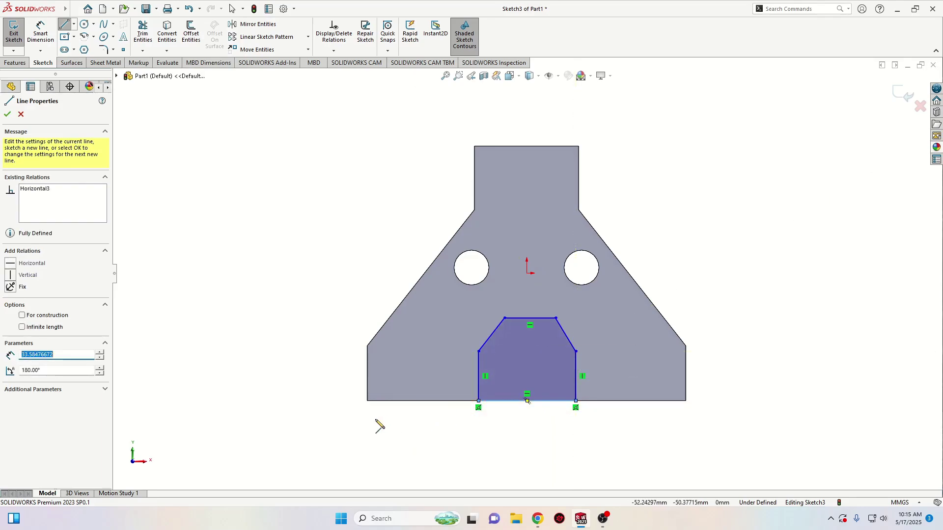
# Step: Align the midpoints of the profile's top and bottom lines vertically with the origin
pyautogui.press('Escape')
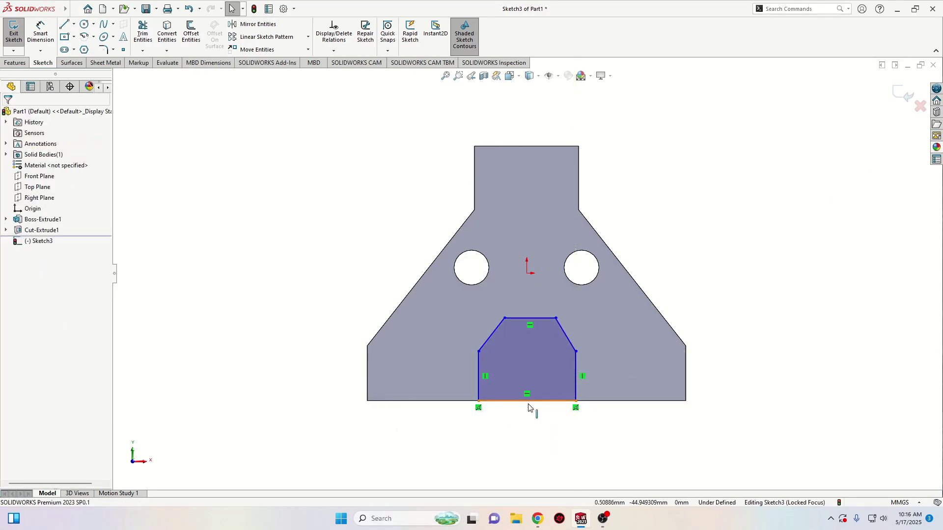
pyautogui.click(530, 401)
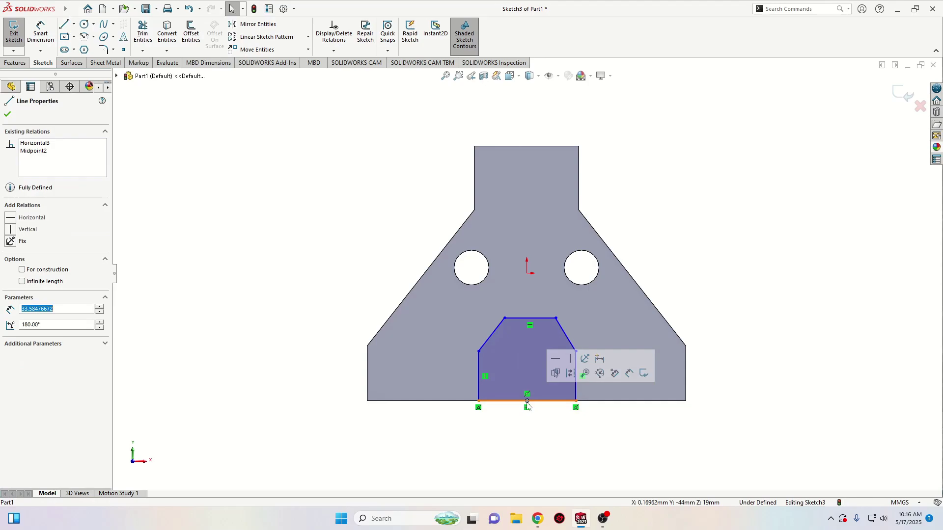
pyautogui.click(530, 318)
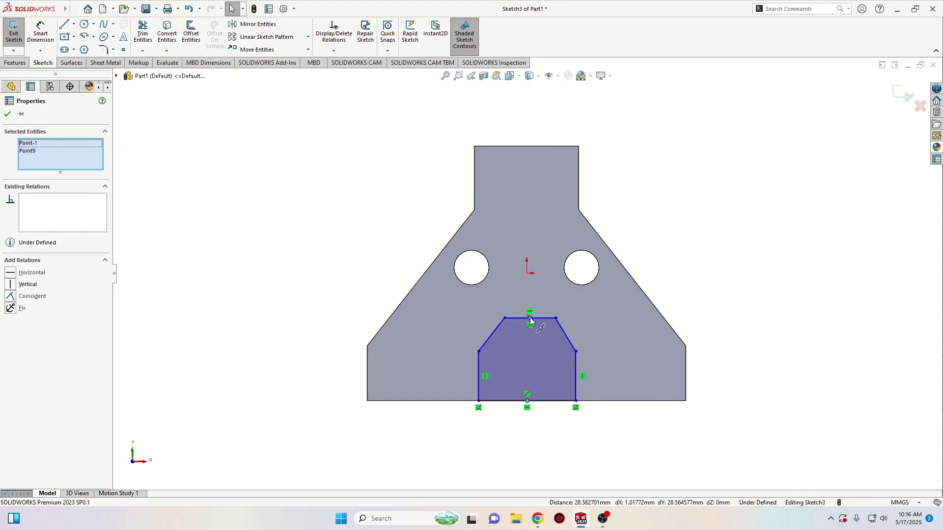
pyautogui.keyDown('ctrl'); pyautogui.click(527, 274); pyautogui.keyUp('ctrl')
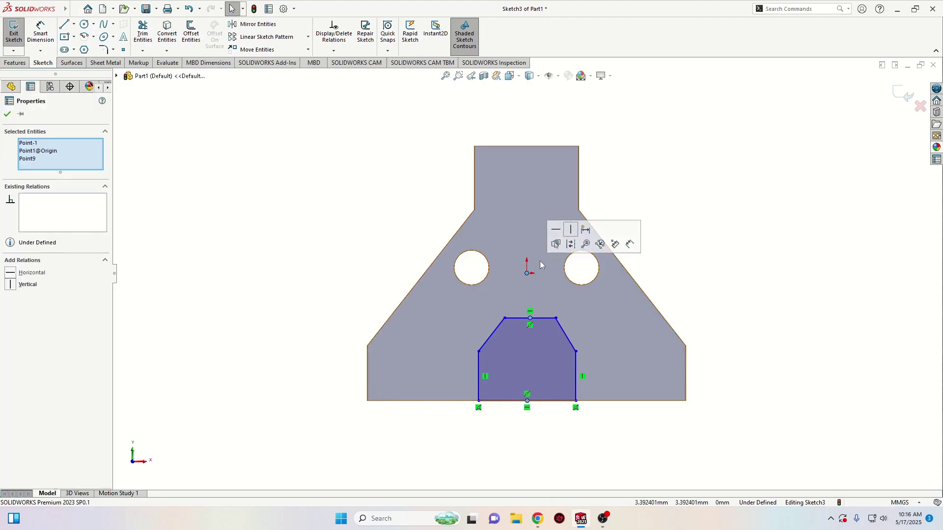
pyautogui.click(572, 233)
pyautogui.click(729, 281)
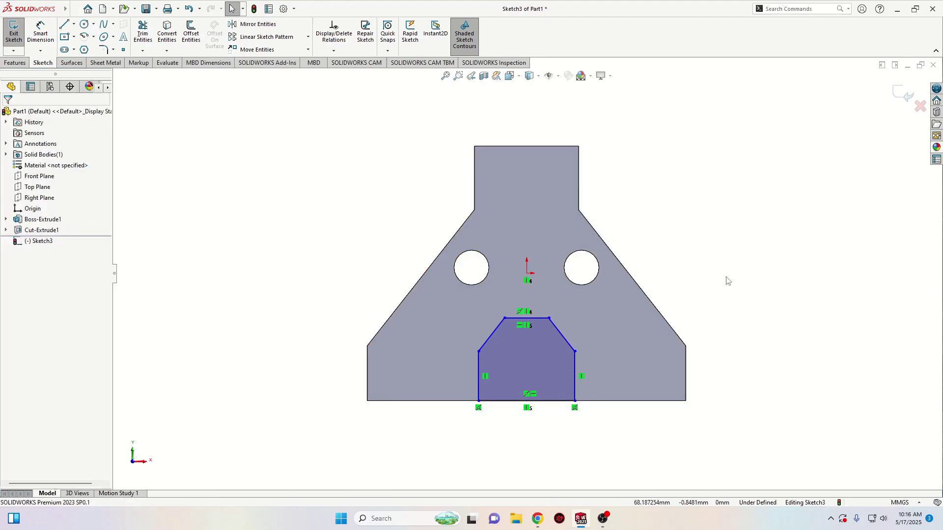
# Step: Make the upper endpoints of the profile's two vertical sides horizontal to each other and widen the profile to about 42 mm
pyautogui.moveTo(480, 354); pyautogui.dragTo(475, 358)
pyautogui.keyDown('ctrl'); pyautogui.click(580, 358); pyautogui.keyUp('ctrl')
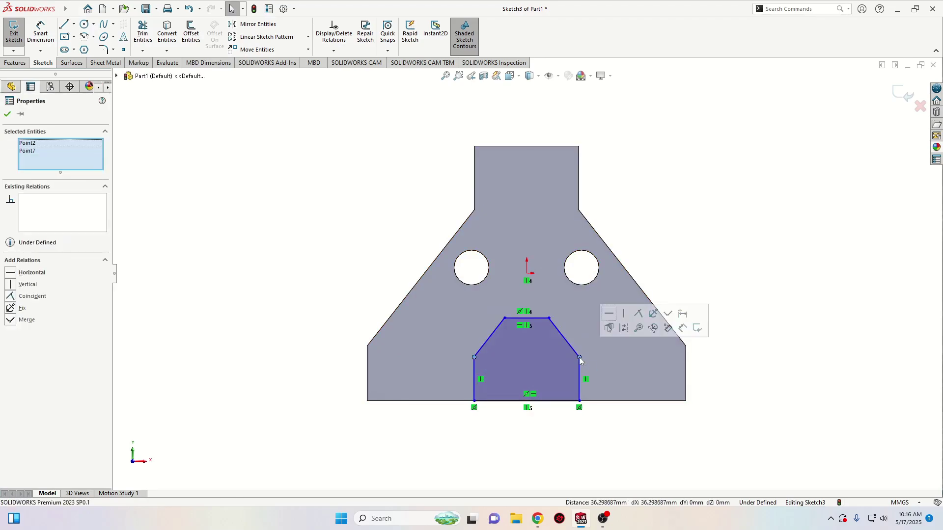
pyautogui.click(608, 316)
pyautogui.click(720, 249)
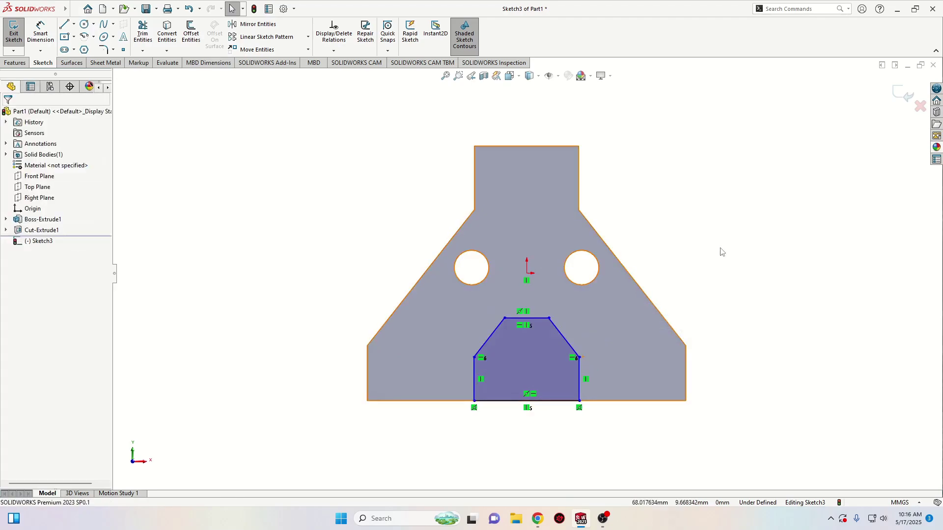
pyautogui.moveTo(472, 355)
pyautogui.mouseDown()
pyautogui.moveTo(475, 369)
pyautogui.moveTo(457, 358)
pyautogui.moveTo(452, 381)
pyautogui.moveTo(464, 356)
pyautogui.mouseUp()
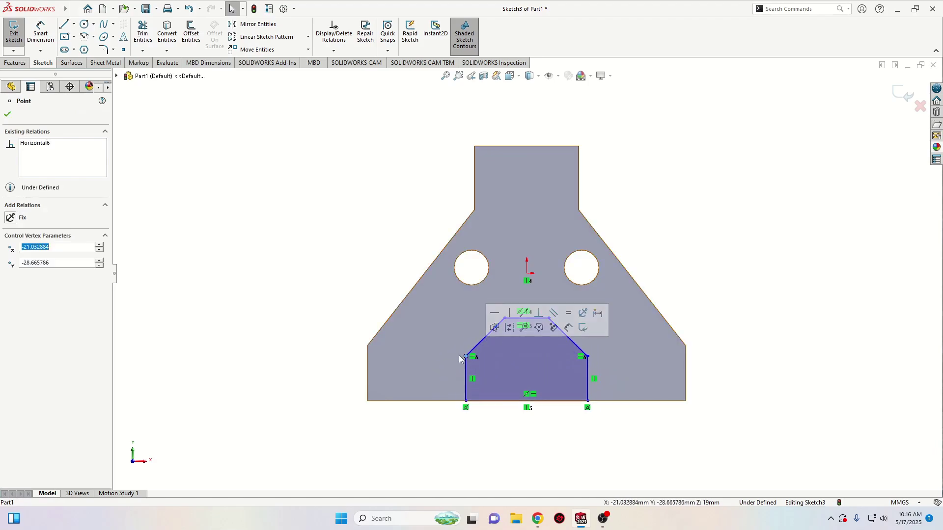
pyautogui.click(290, 315)
# Step: Dimension the distance from the plate's left edge to the profile's left vertical side as 28 mm
pyautogui.click(41, 31)
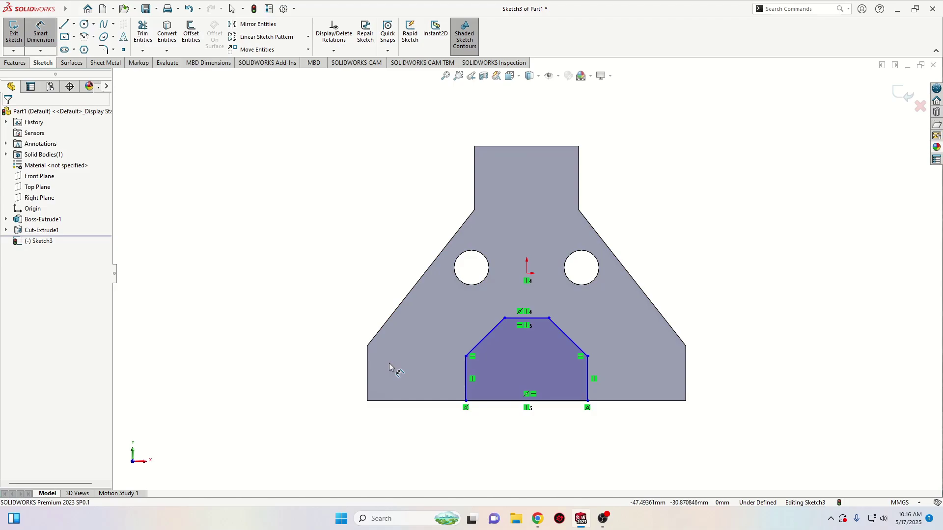
pyautogui.click(465, 395)
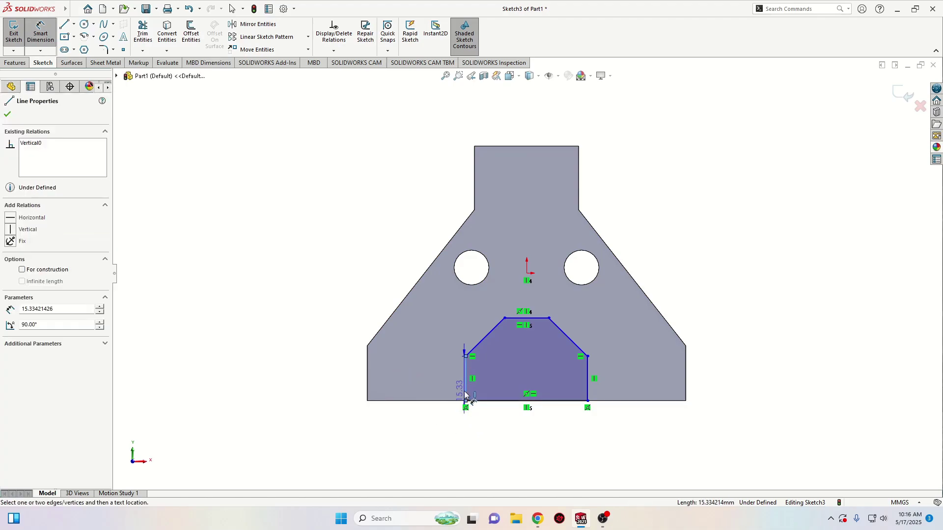
pyautogui.click(367, 391)
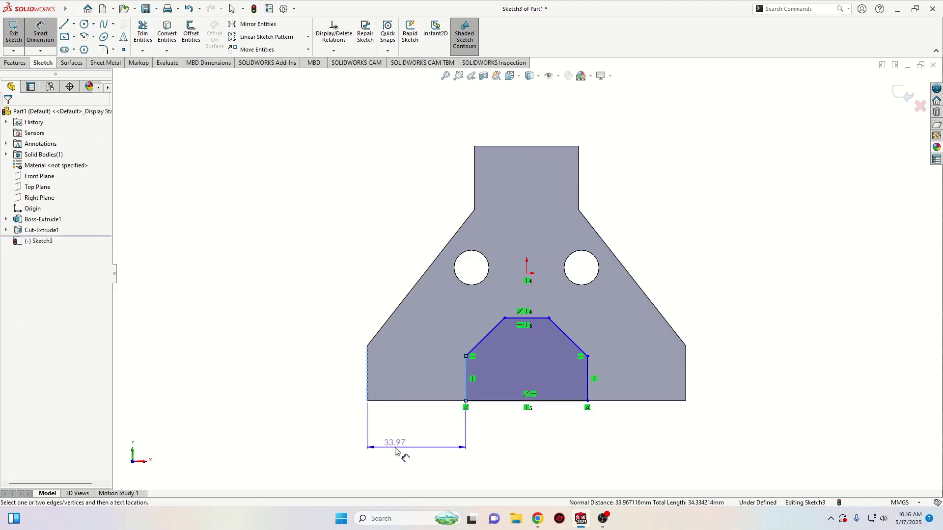
pyautogui.click(391, 442)
pyautogui.write('28')
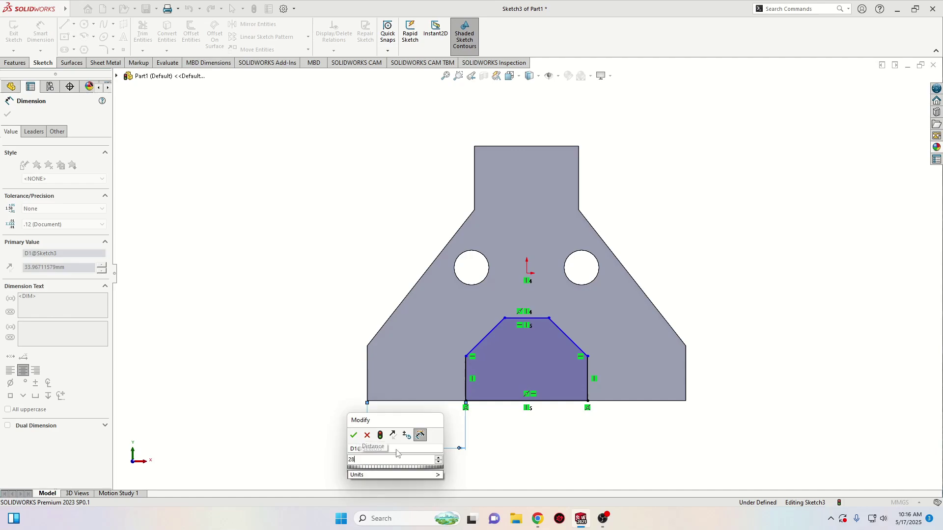
pyautogui.press('Return')
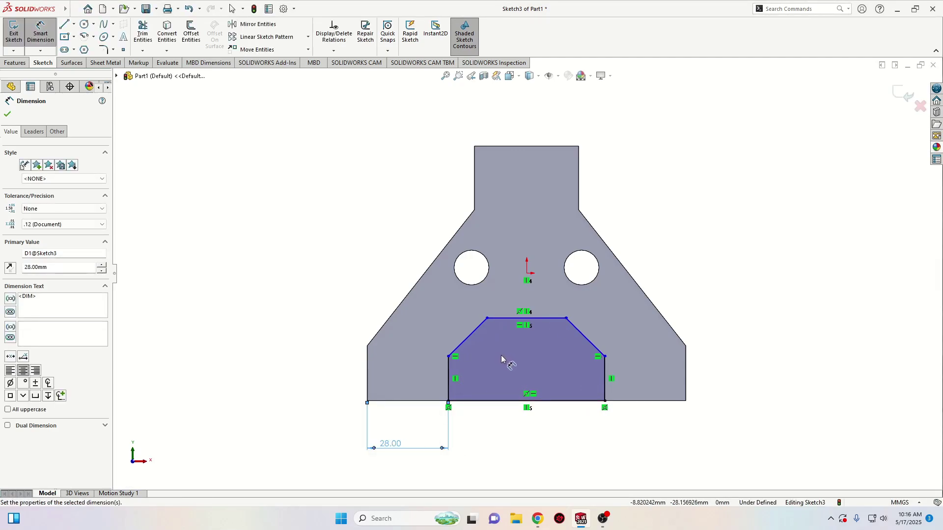
# Step: Dimension the angle between the profile's left slanted line and left vertical side as 45°
pyautogui.click(459, 346)
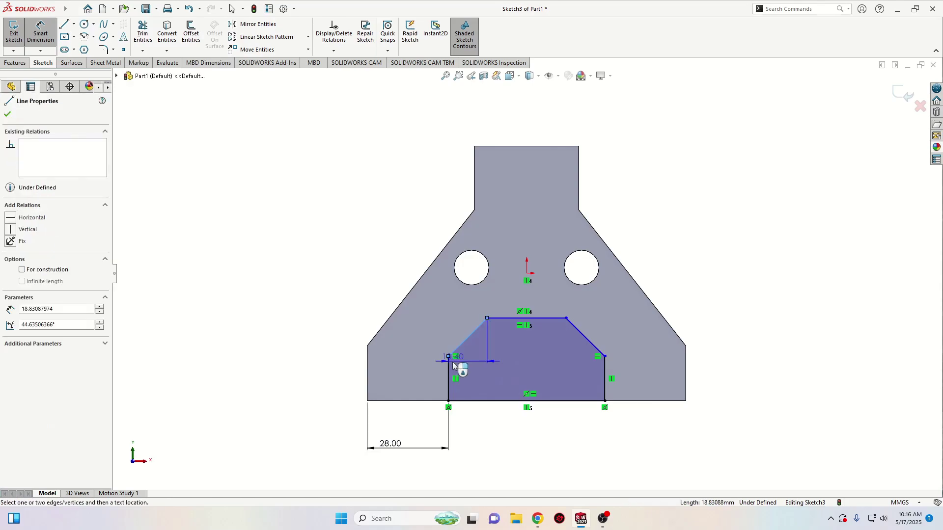
pyautogui.click(449, 375)
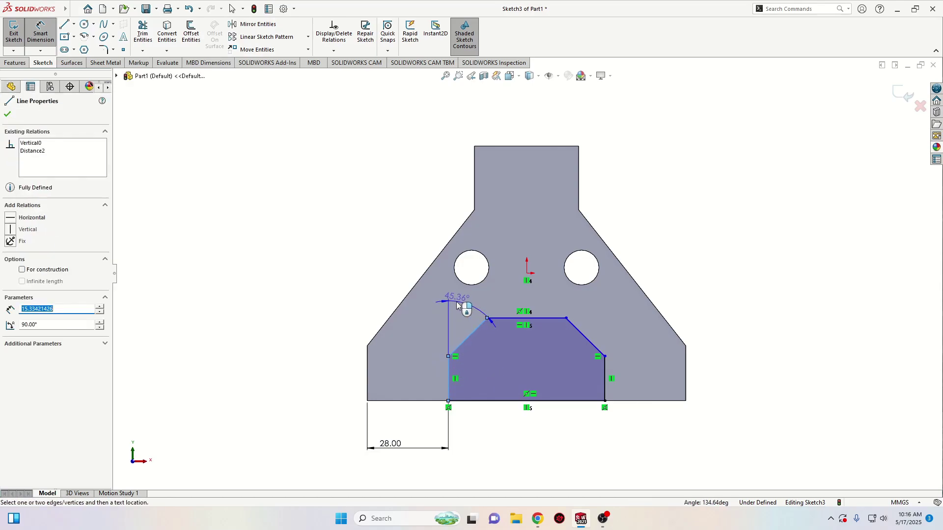
pyautogui.click(457, 305)
pyautogui.write('465')
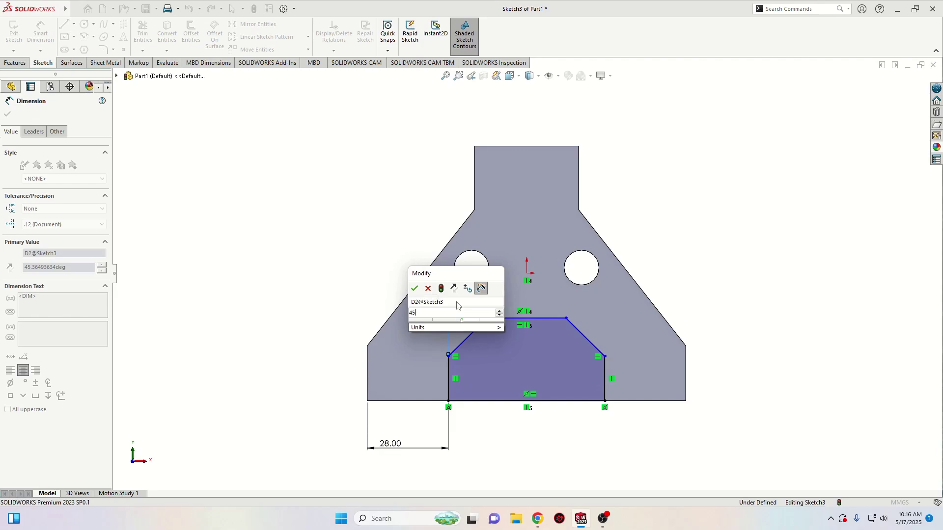
pyautogui.press('Return')
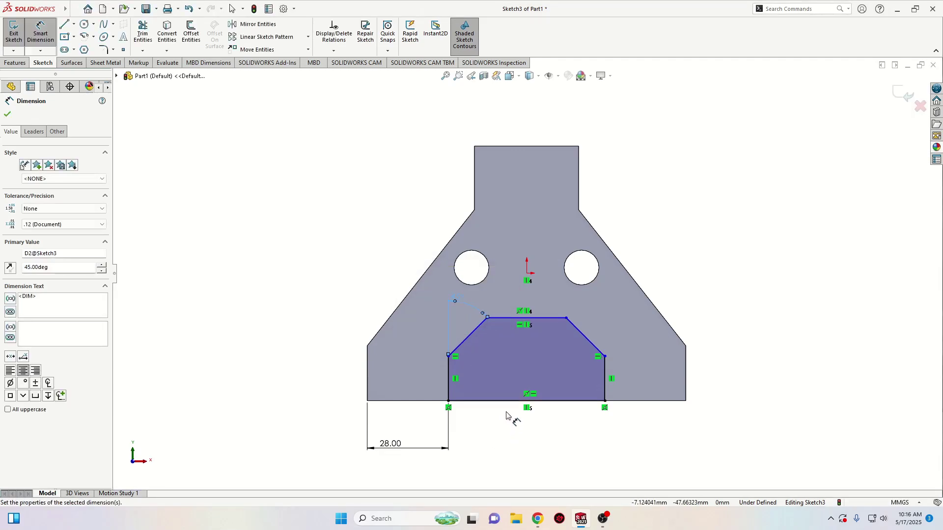
# Step: Dimension the length of the profile's left vertical side as 16 mm
pyautogui.click(451, 388)
pyautogui.click(301, 376)
pyautogui.write('1')
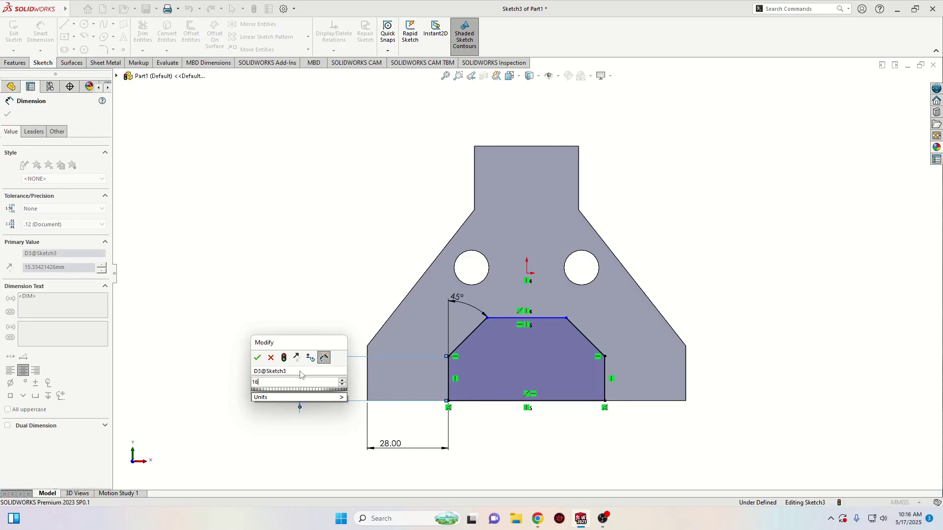
pyautogui.write('6')
pyautogui.press('Return')
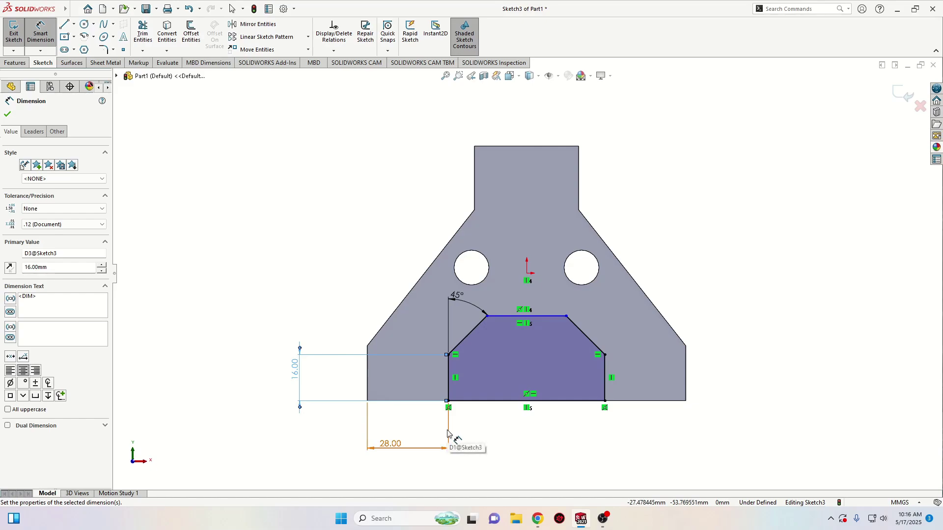
# Step: Dimension the profile's height from its bottom line to its top line as 38 mm and leave the dimension command
pyautogui.click(513, 316)
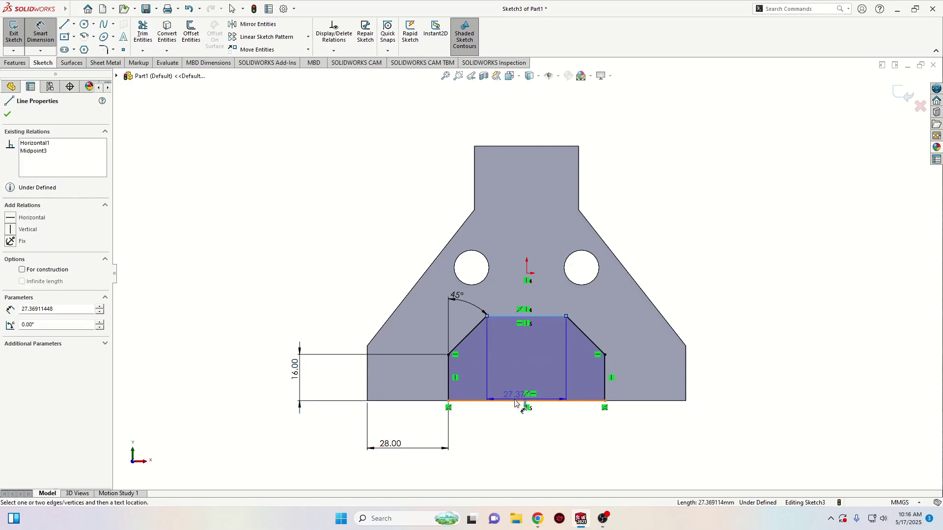
pyautogui.click(516, 402)
pyautogui.click(759, 367)
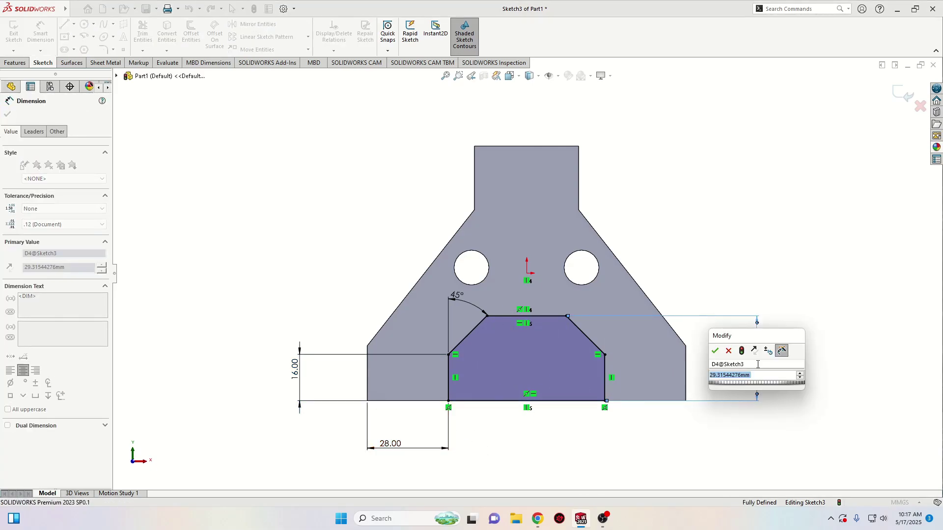
pyautogui.write('38')
pyautogui.press('Return')
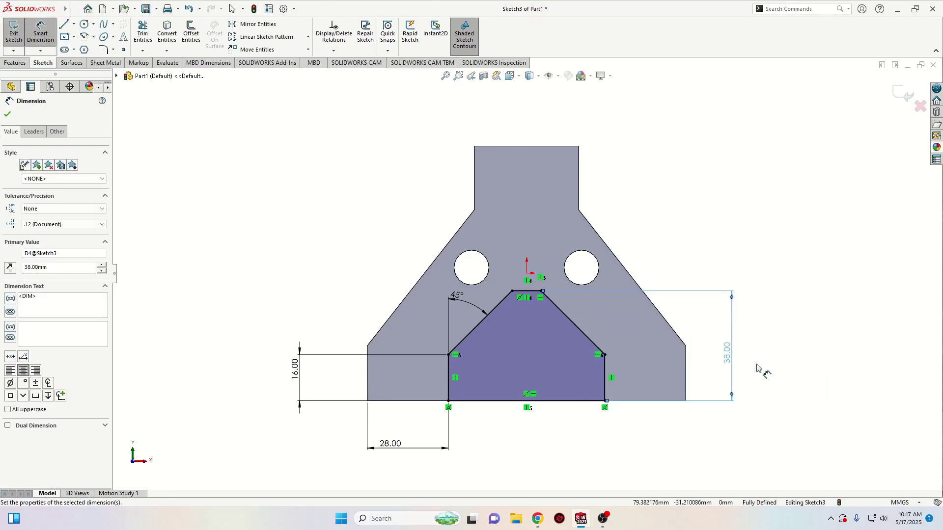
pyautogui.rightClick(303, 256)
pyautogui.click(299, 276)
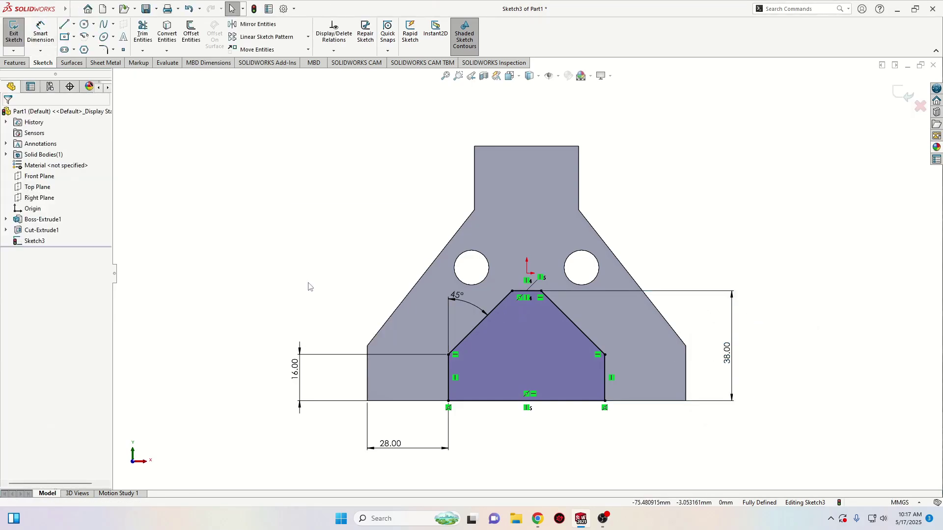
# Step: Boss-extrude the six-sided profile outward from the plate's front face to a blind depth of 25 mm, merged with the plate
pyautogui.click(16, 62)
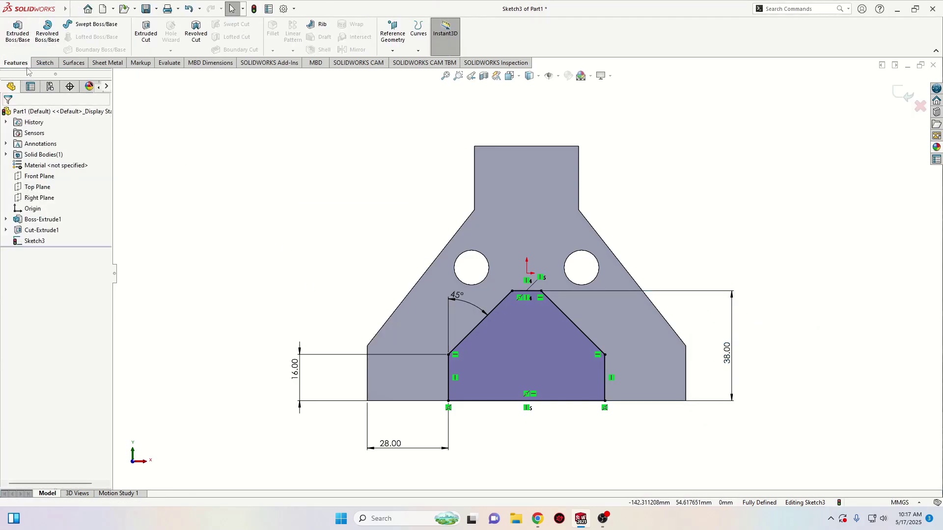
pyautogui.click(18, 32)
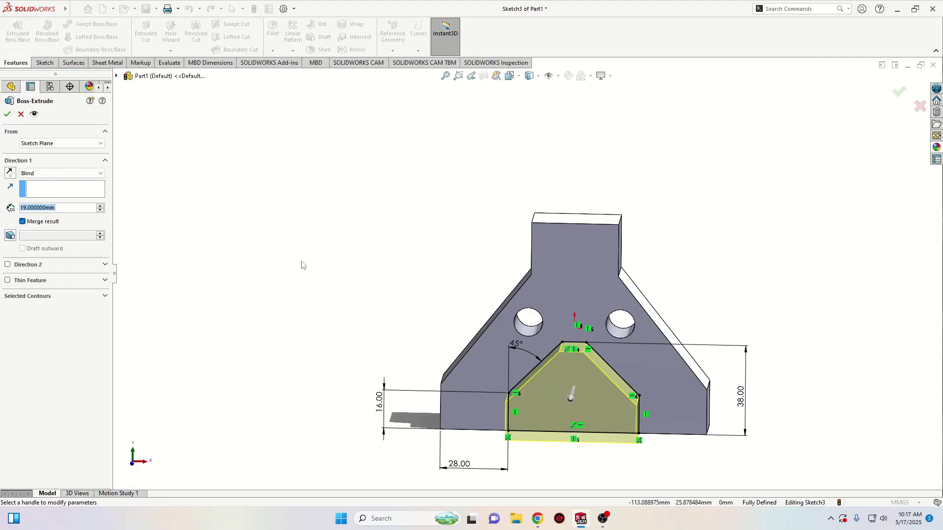
pyautogui.write('256')
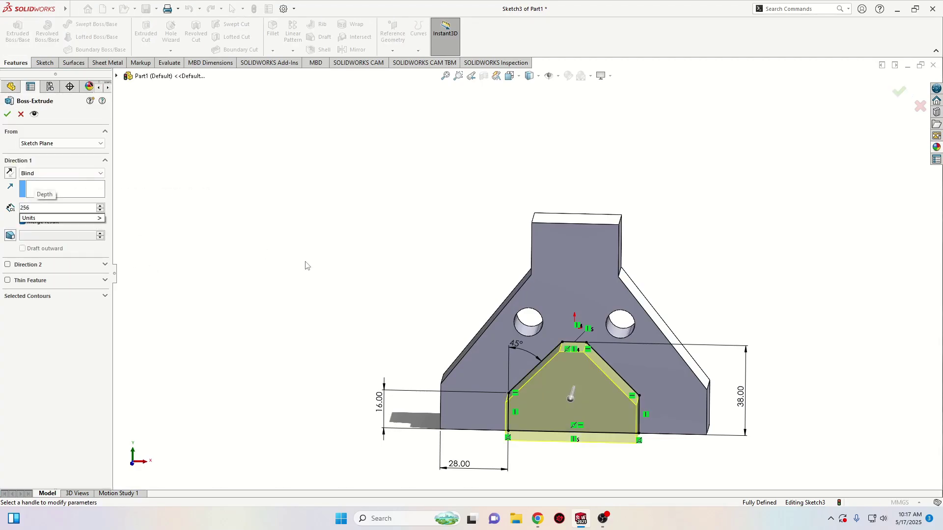
pyautogui.press('BackSpace')
pyautogui.press('Return')
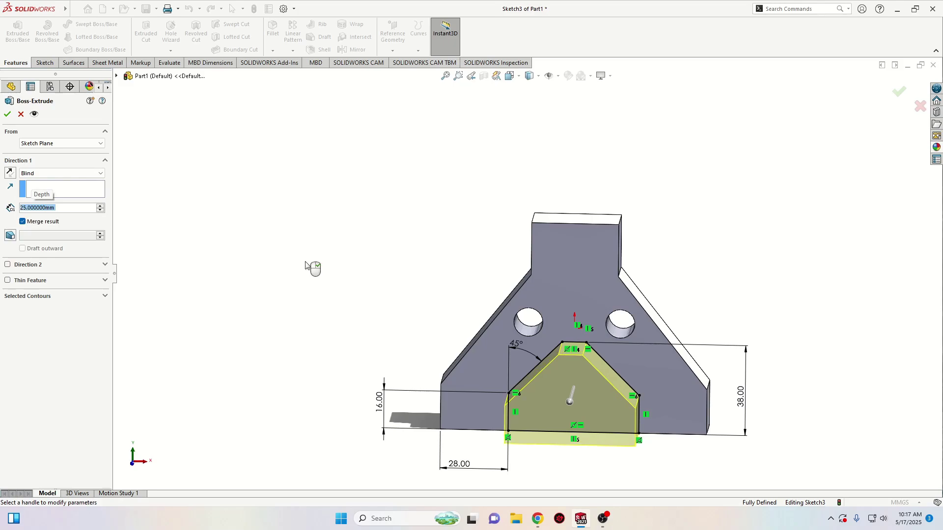
pyautogui.moveTo(307, 265); pyautogui.dragTo(479, 383, button='middle')
pyautogui.press('Return')
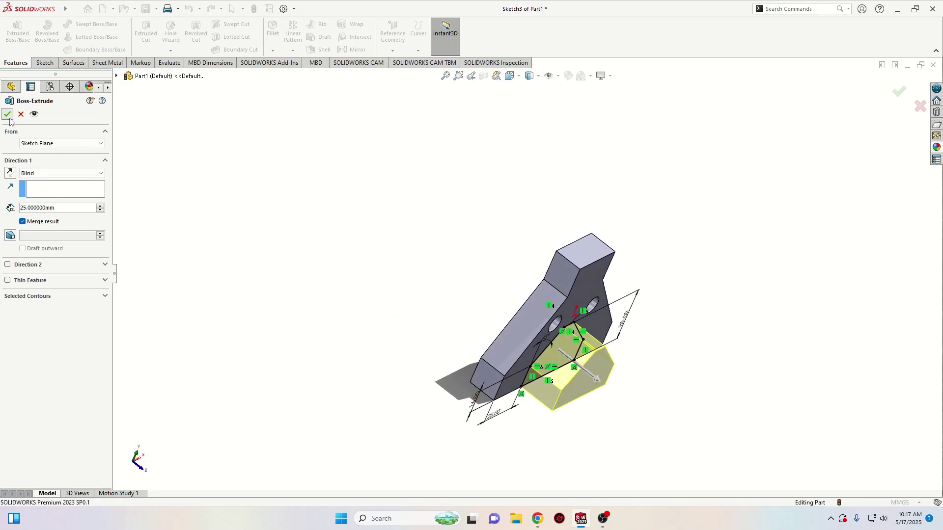
# Step: On the plate's top face, sketch a closed U-shaped profile from the front edge's two corners, with sides about 30 mm long and an arc end
pyautogui.moveTo(442, 340); pyautogui.dragTo(417, 334, button='middle')
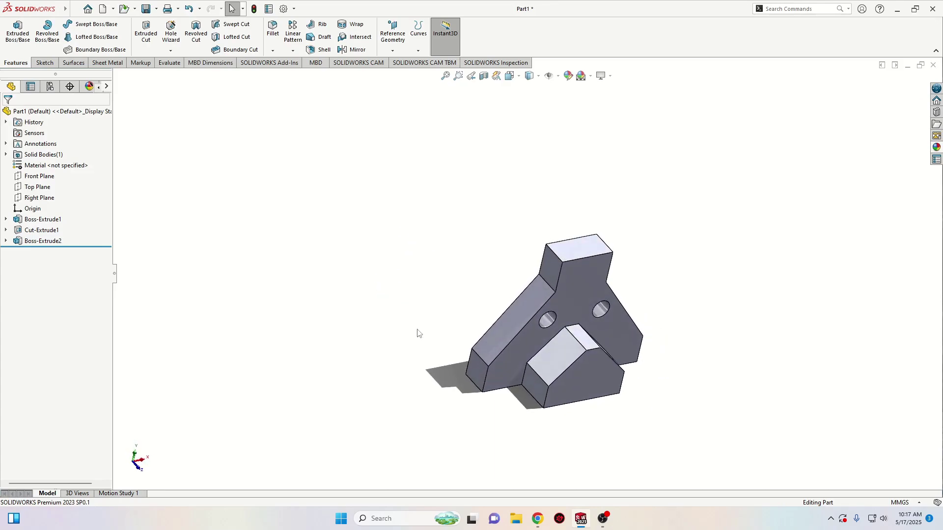
pyautogui.click(577, 254)
pyautogui.click(619, 222)
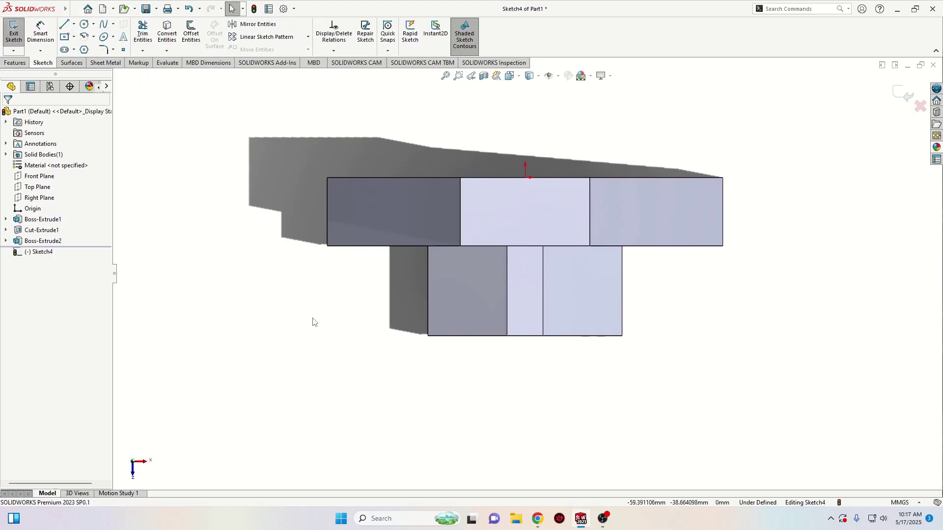
pyautogui.click(64, 25)
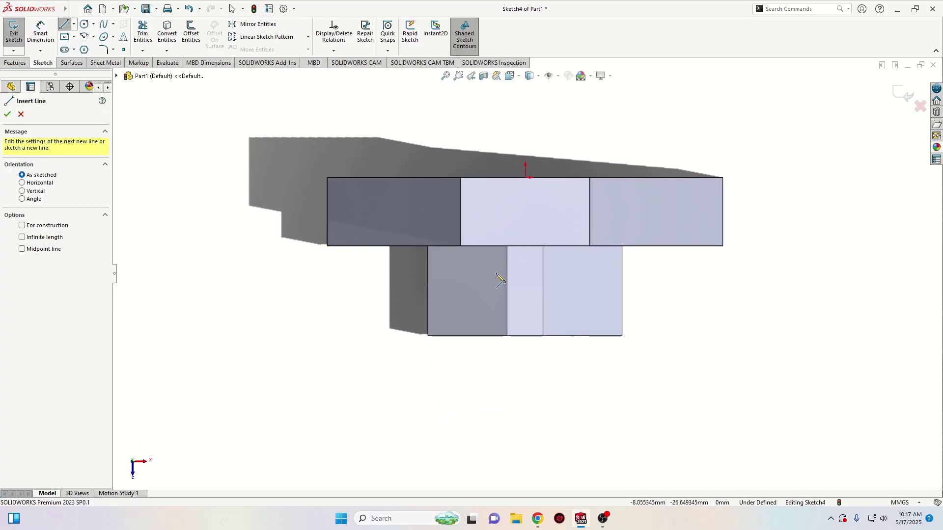
pyautogui.click(461, 247)
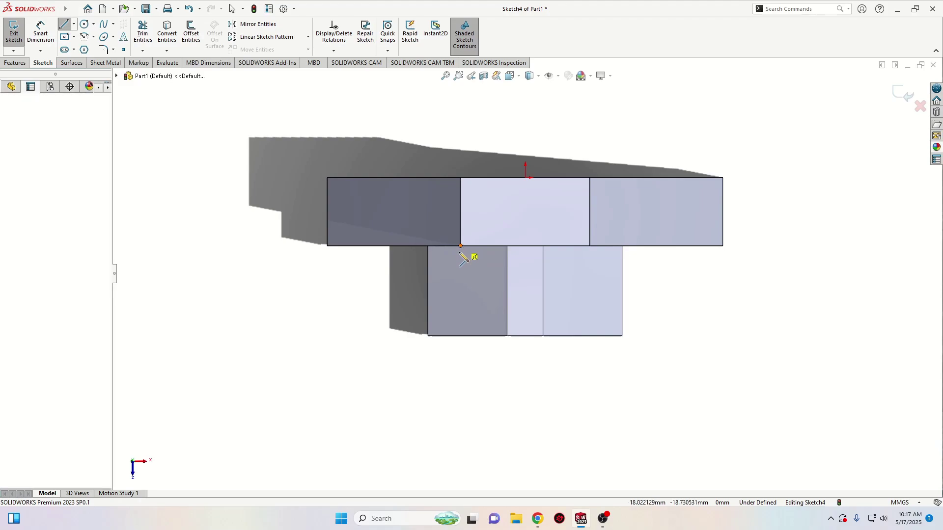
pyautogui.click(461, 353)
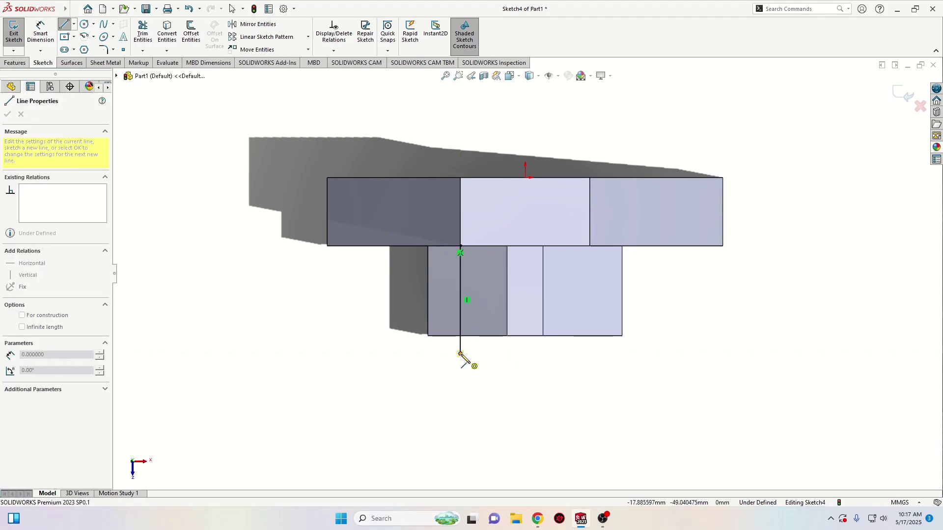
pyautogui.click(592, 354)
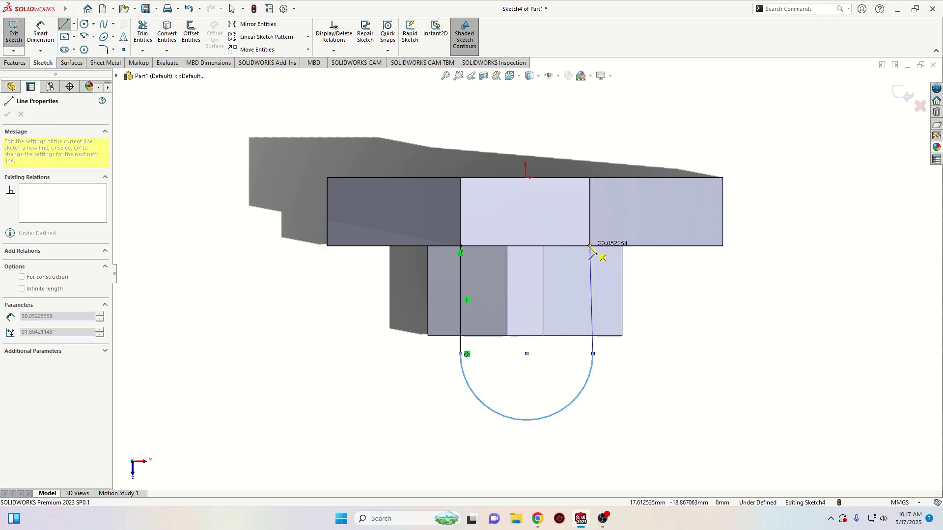
pyautogui.click(590, 246)
pyautogui.click(461, 246)
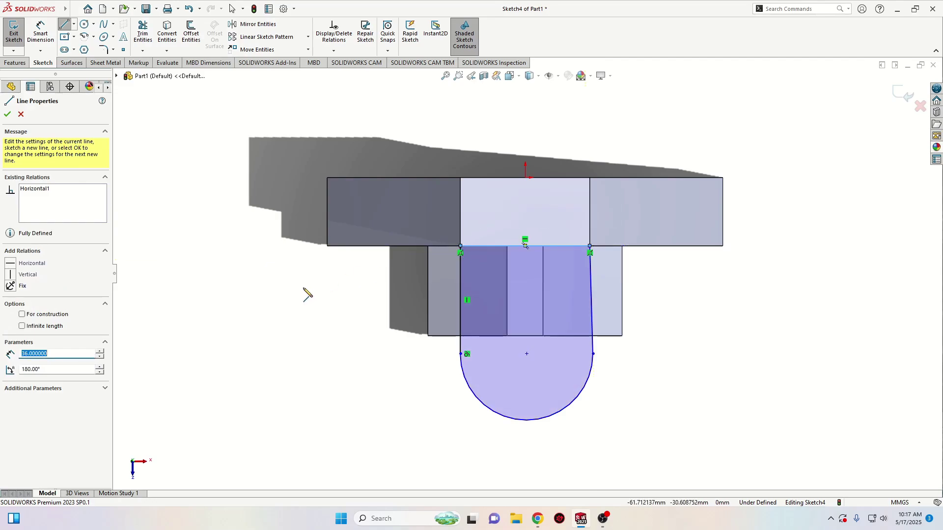
# Step: Leave the line command, make the U-shaped profile's slanted right side vertical, and make it tangent to the end arc
pyautogui.press('Escape')
pyautogui.press('Escape')
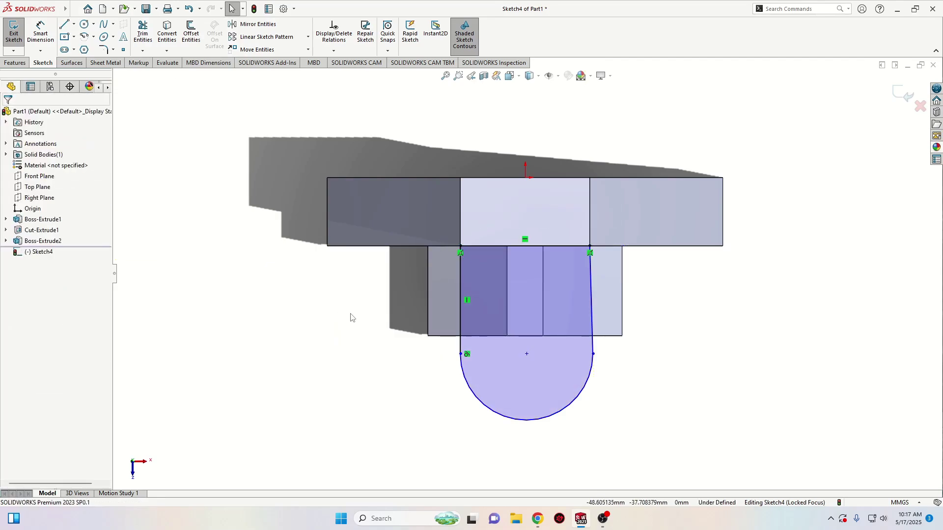
pyautogui.click(593, 336)
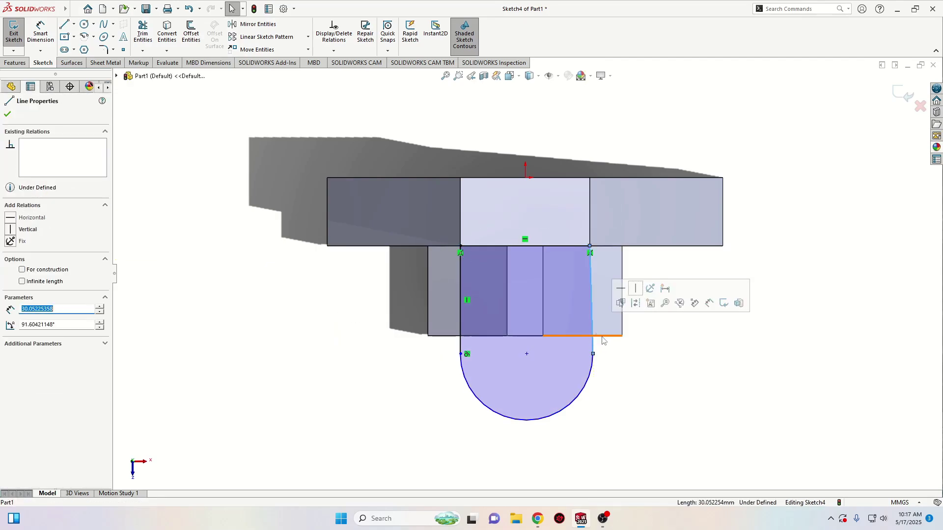
pyautogui.click(637, 289)
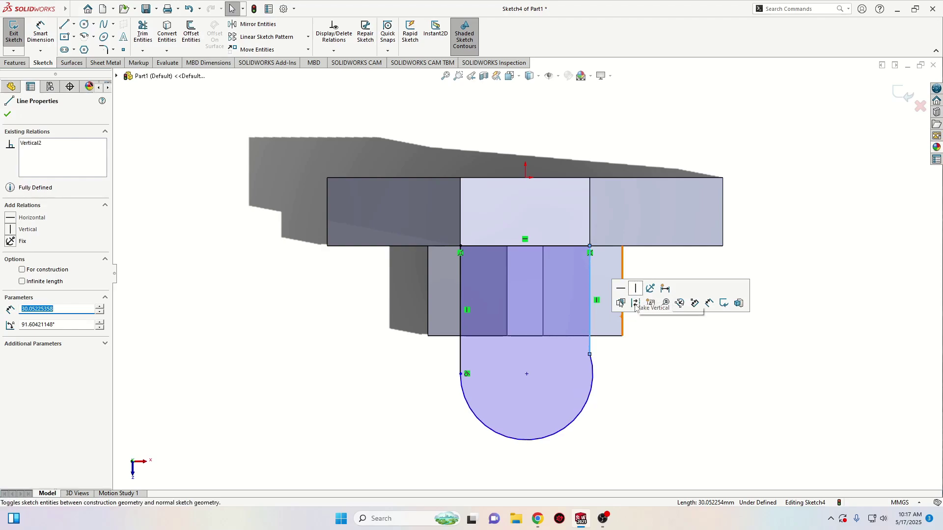
pyautogui.click(647, 408)
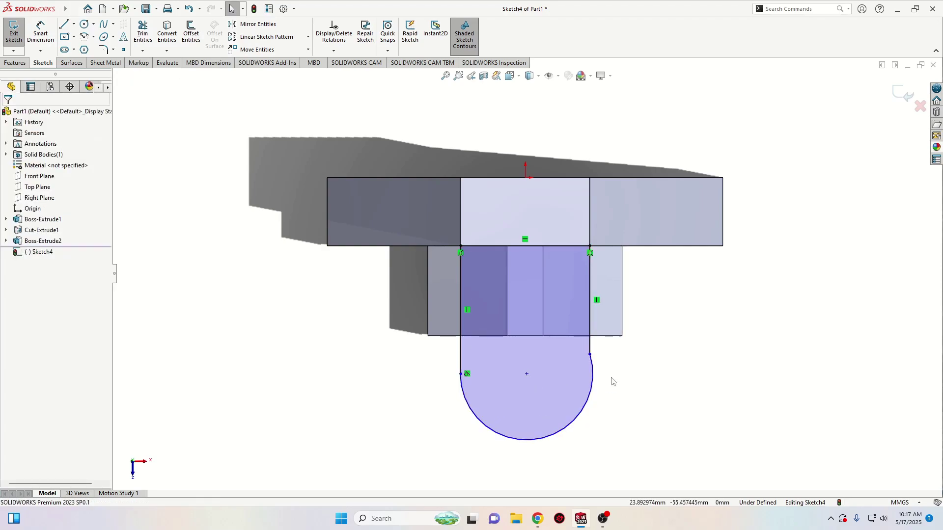
pyautogui.click(590, 357)
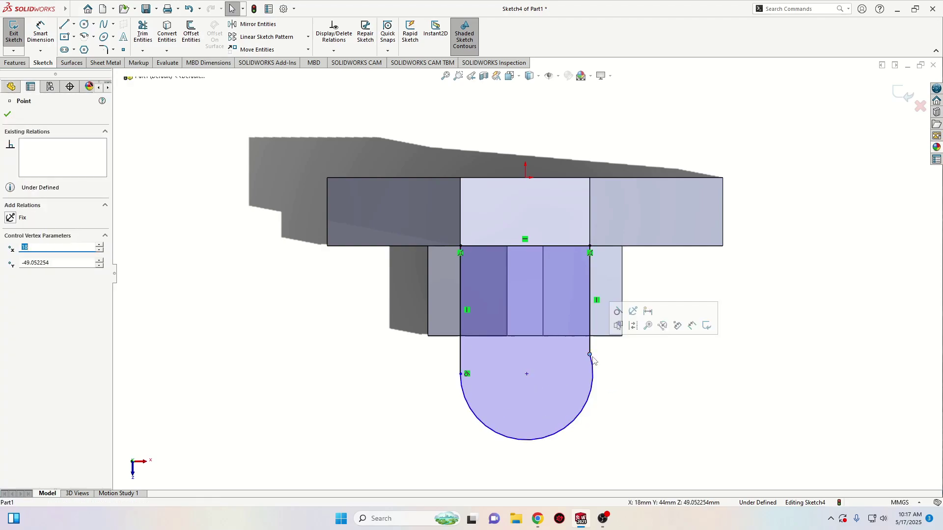
pyautogui.click(622, 320)
pyautogui.click(659, 446)
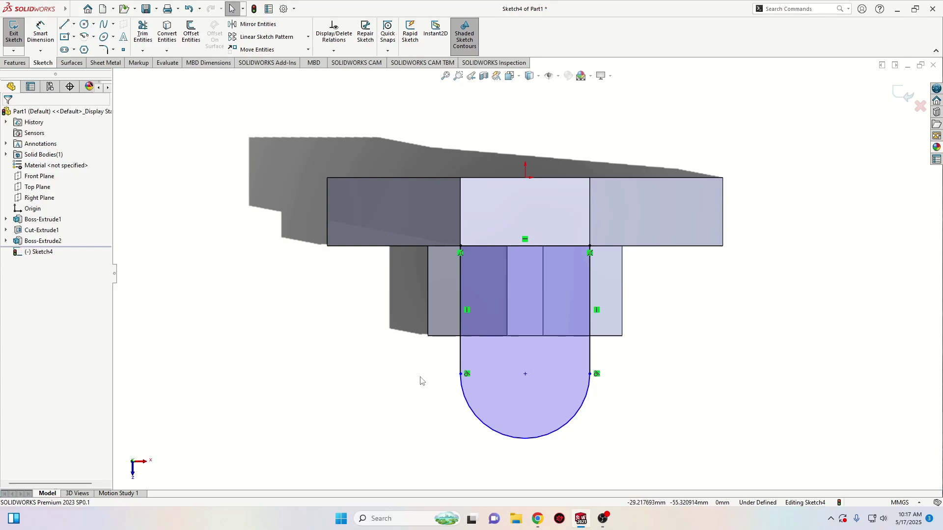
# Step: Dimension the distance from the arc's center to the plate's back edge as 32 mm
pyautogui.click(41, 34)
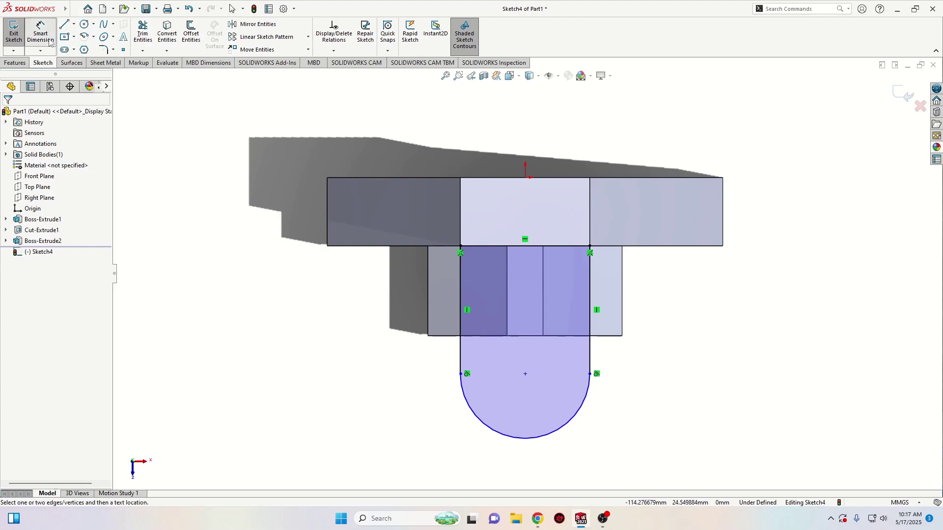
pyautogui.click(526, 376)
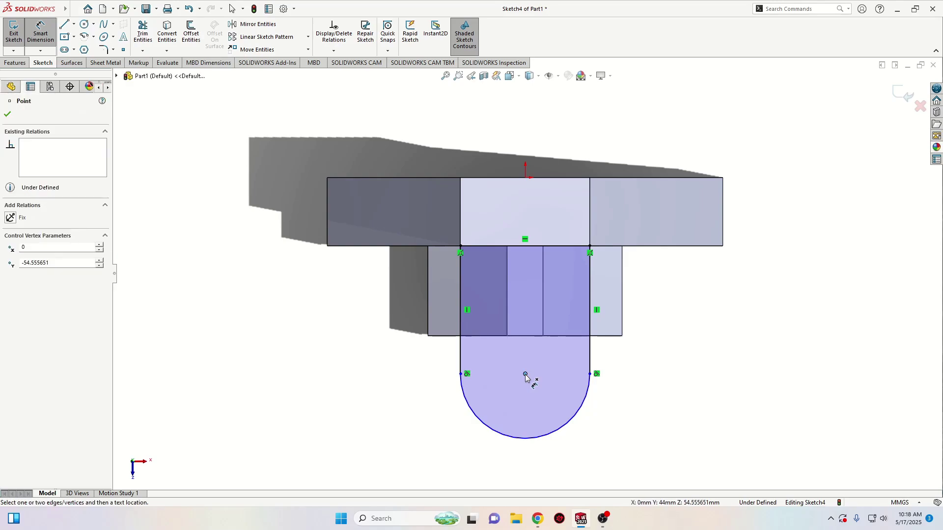
pyautogui.click(517, 180)
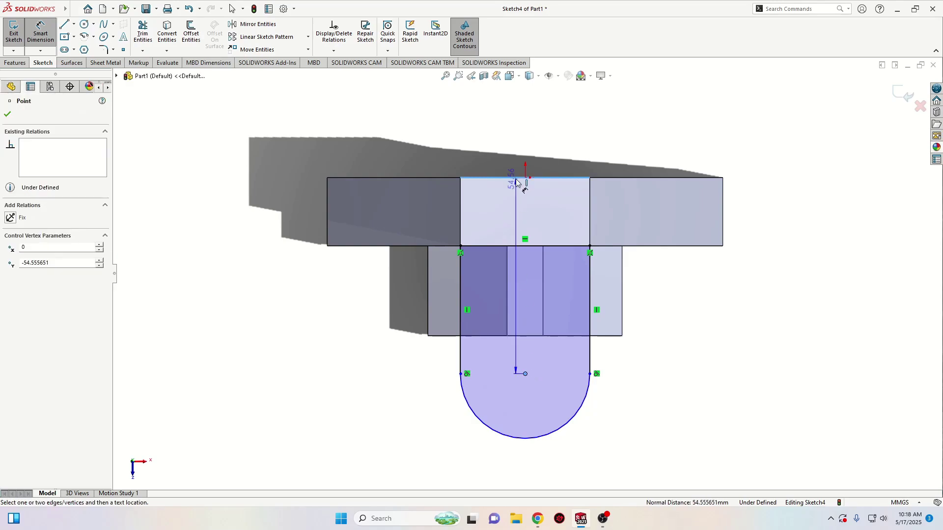
pyautogui.click(244, 236)
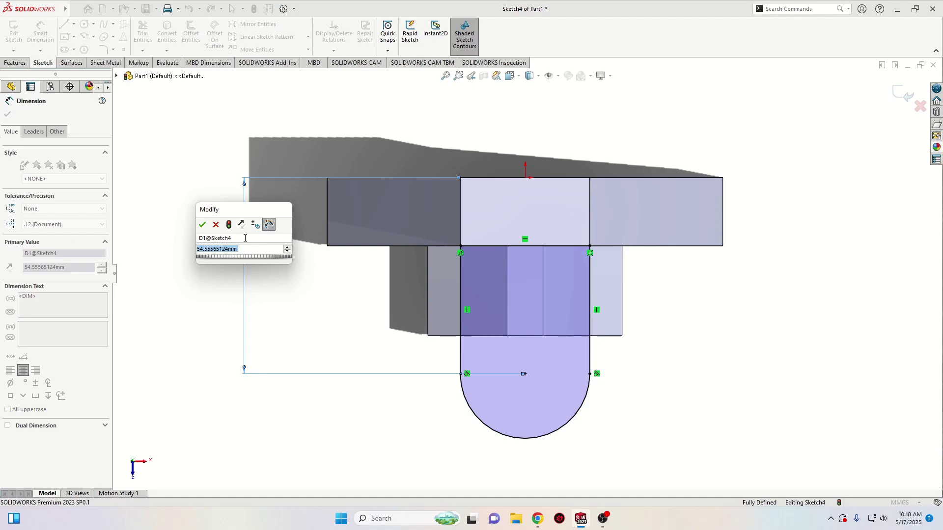
pyautogui.write('32')
pyautogui.press('Return')
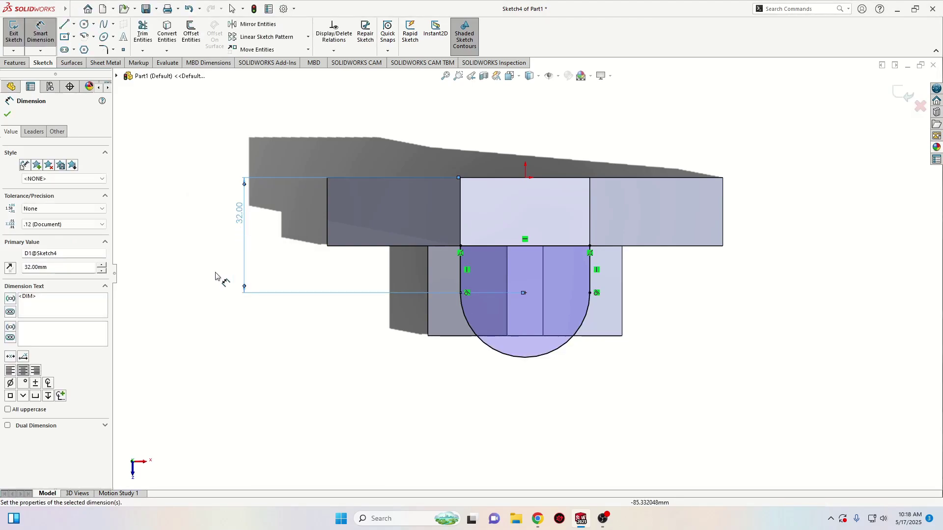
pyautogui.press('Escape')
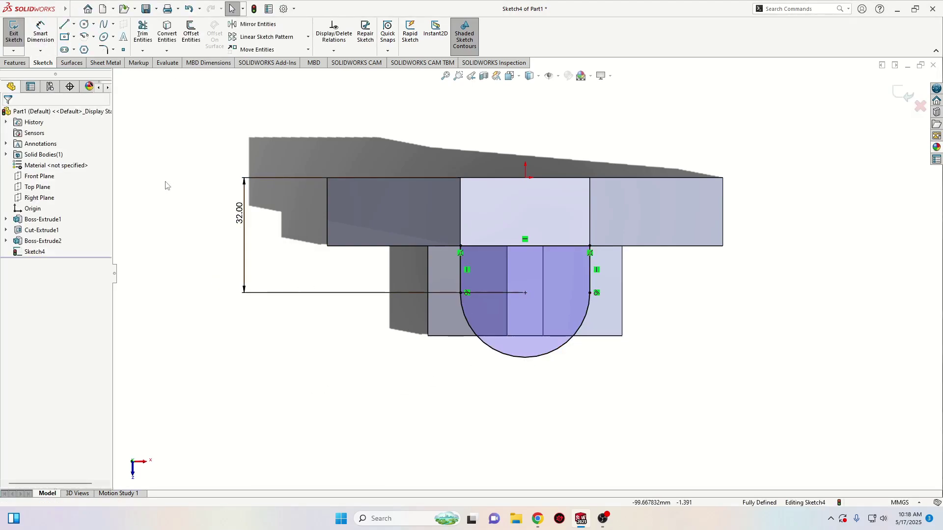
pyautogui.click(41, 42)
pyautogui.click(512, 359)
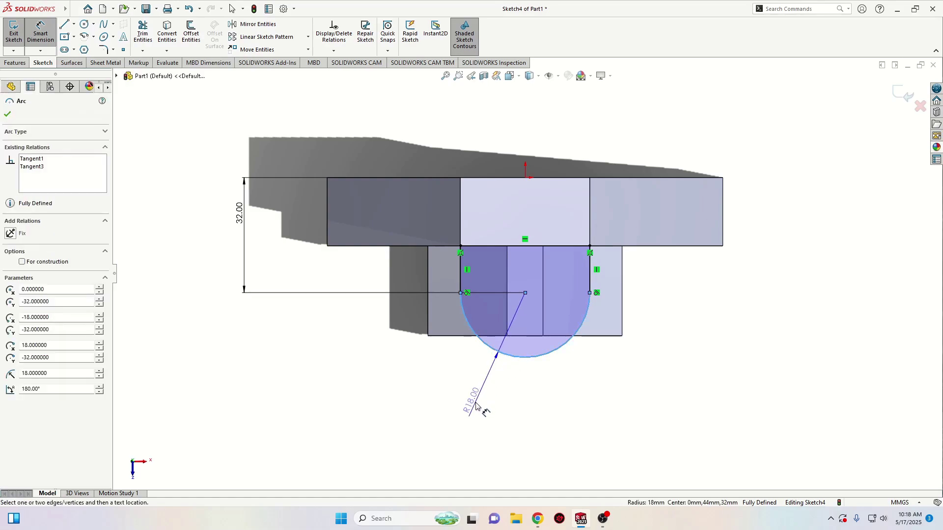
pyautogui.press('Escape')
pyautogui.press('Escape')
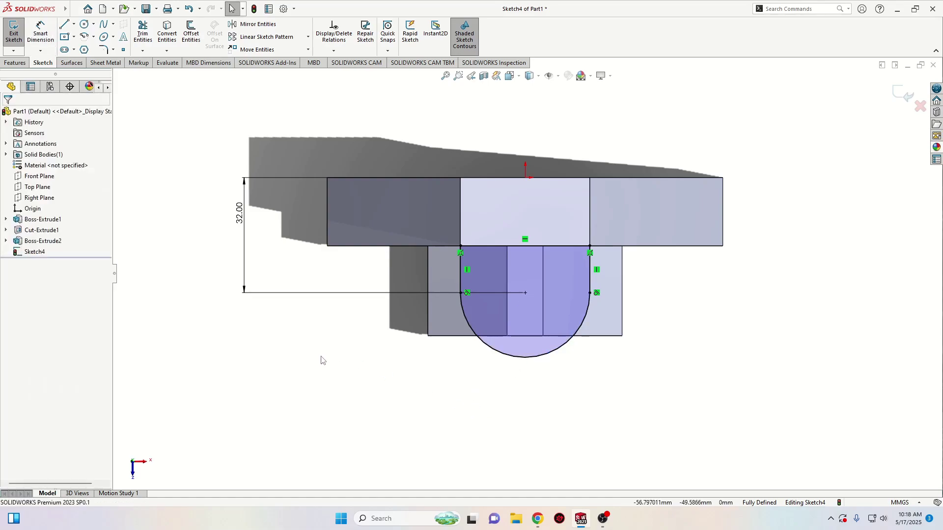
# Step: Boss-extrude the U-shaped profile downward from the plate's top face to a blind depth of 22 mm, merged with the body
pyautogui.click(17, 62)
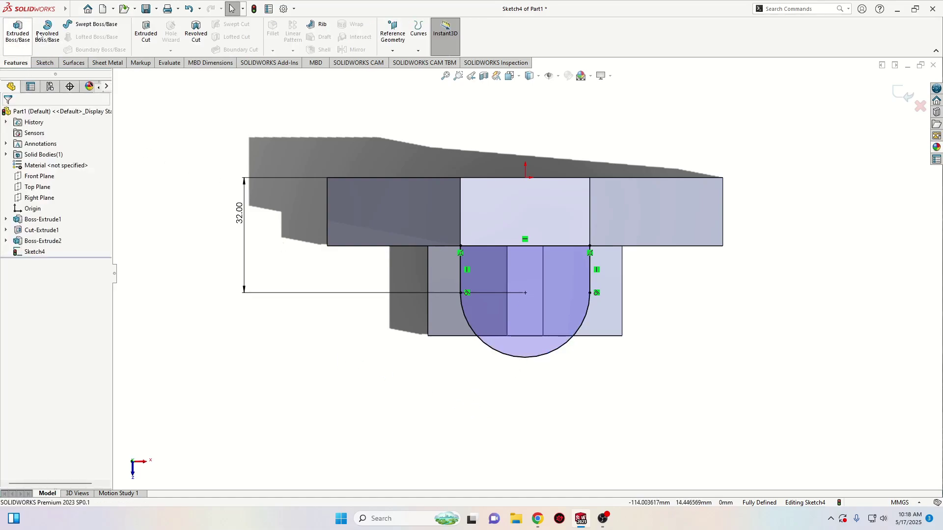
pyautogui.click(17, 32)
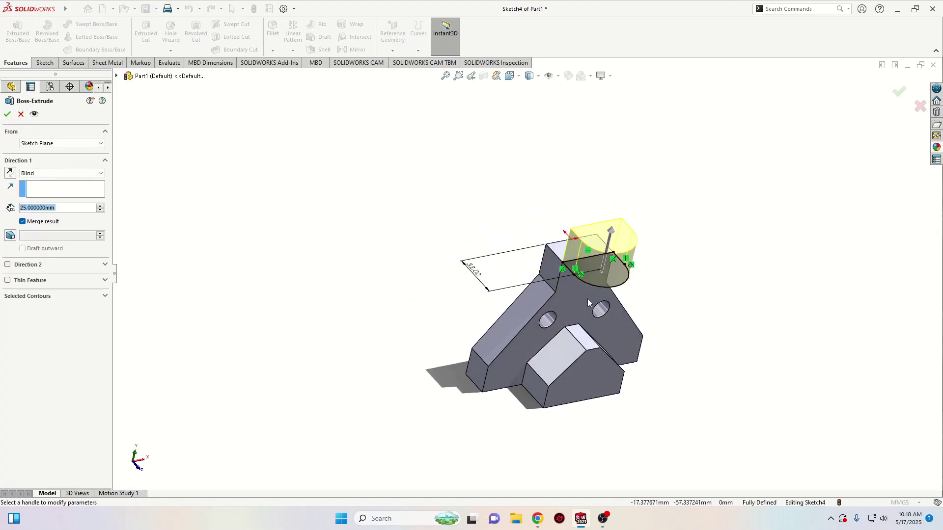
pyautogui.click(9, 173)
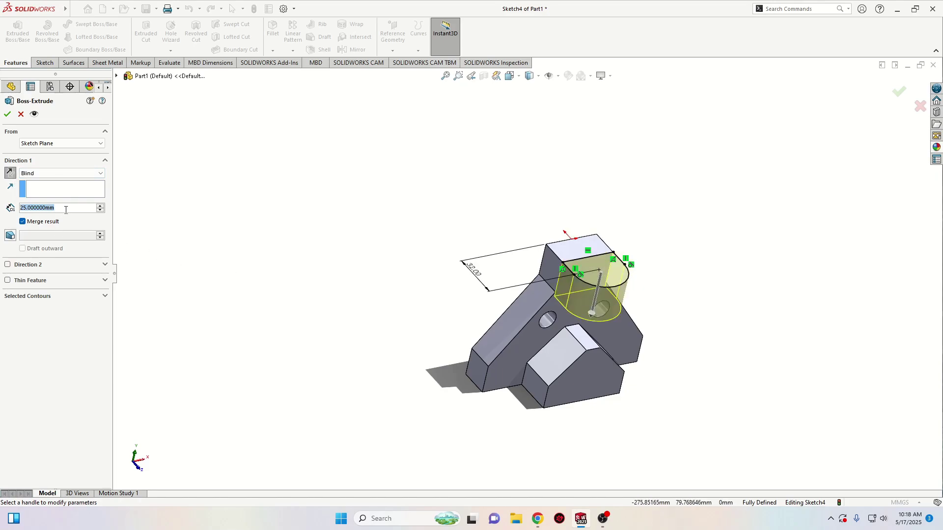
pyautogui.write('22')
pyautogui.press('Return')
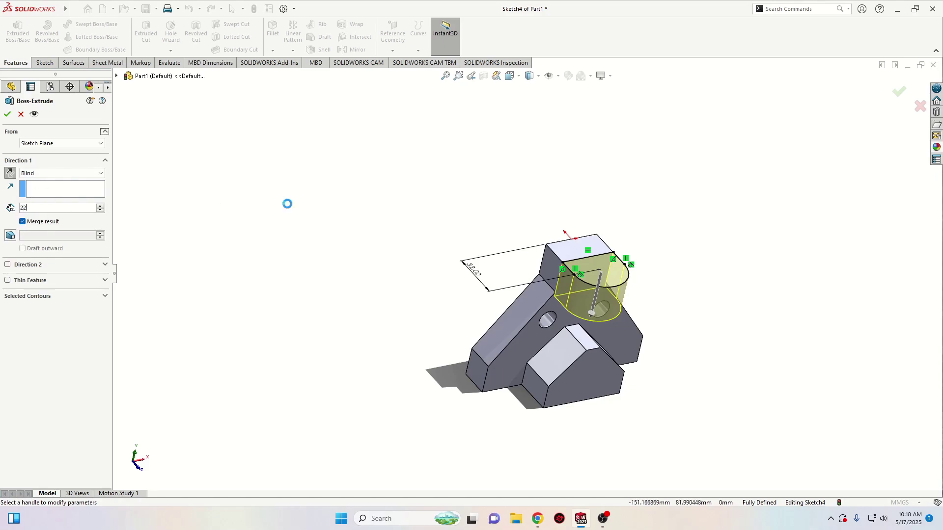
pyautogui.click(7, 114)
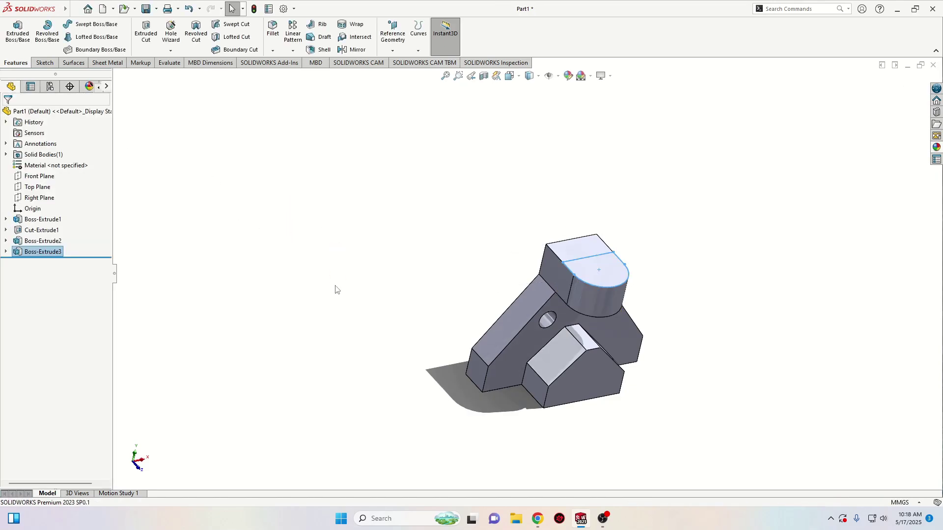
# Step: Start a sketch on the rounded tab's top face and draw a circle about 13 mm in diameter near the rounded end
pyautogui.moveTo(334, 329); pyautogui.dragTo(331, 356, button='middle')
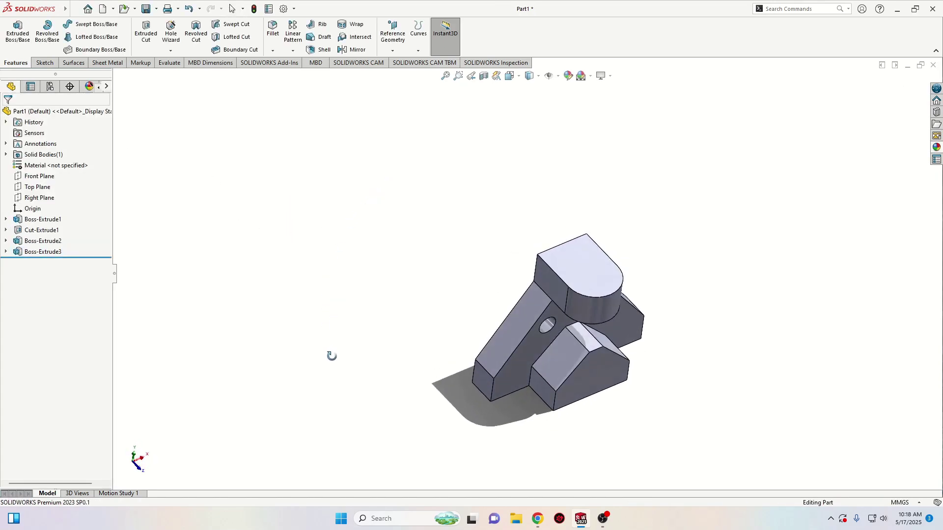
pyautogui.click(594, 275)
pyautogui.click(641, 241)
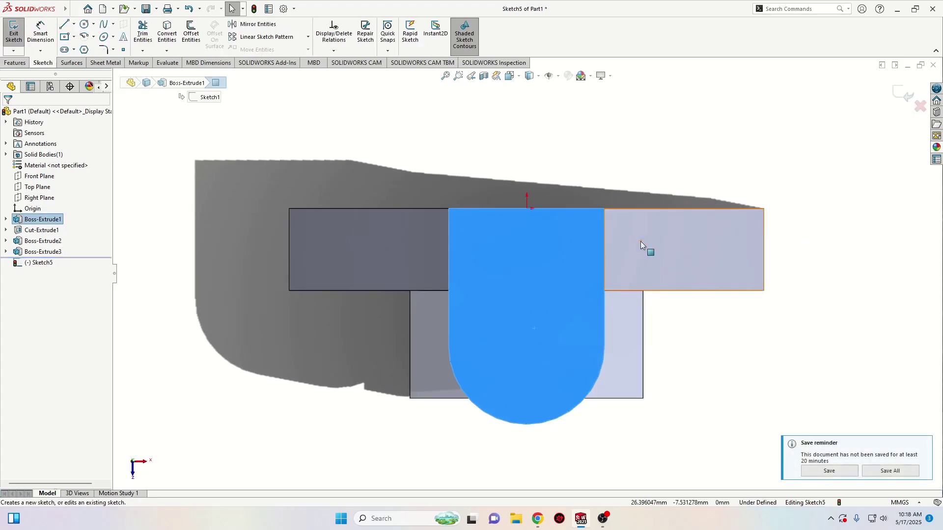
pyautogui.click(300, 365)
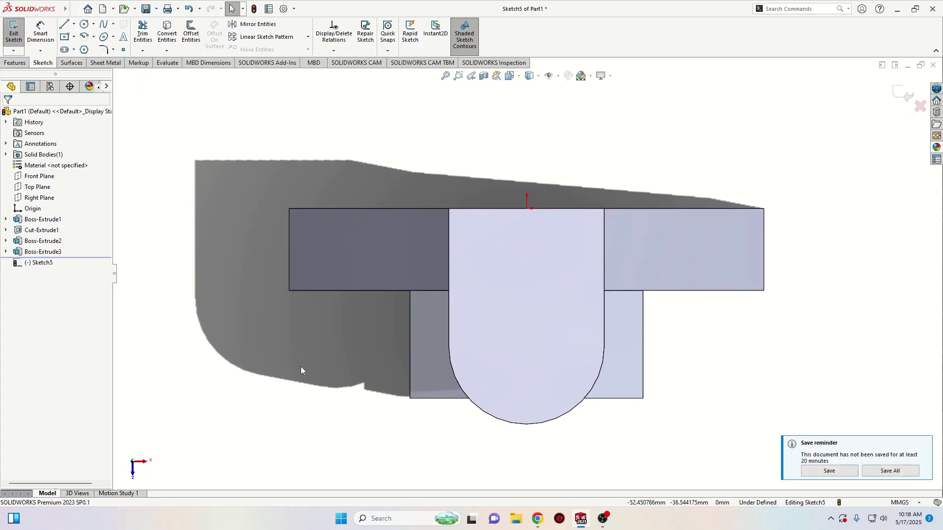
pyautogui.click(84, 24)
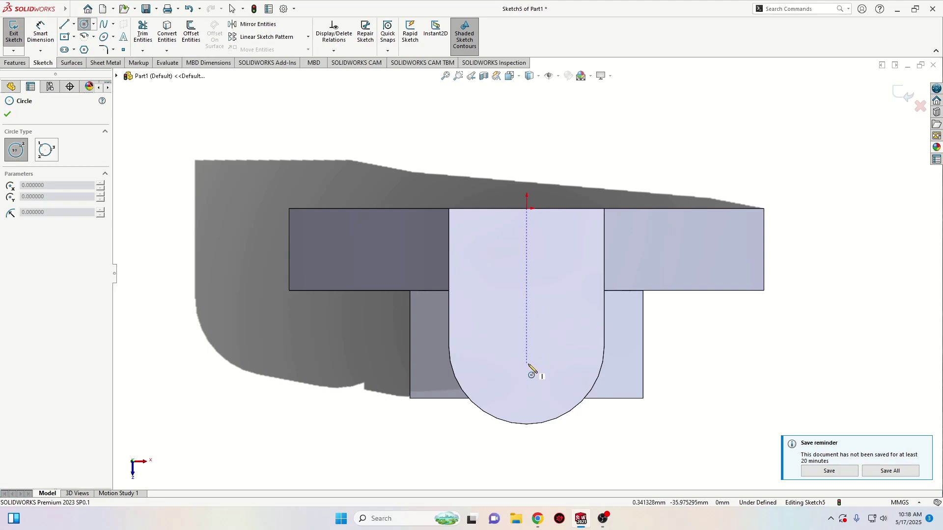
pyautogui.click(526, 364)
pyautogui.click(501, 385)
pyautogui.rightClick(501, 385)
pyautogui.click(386, 372)
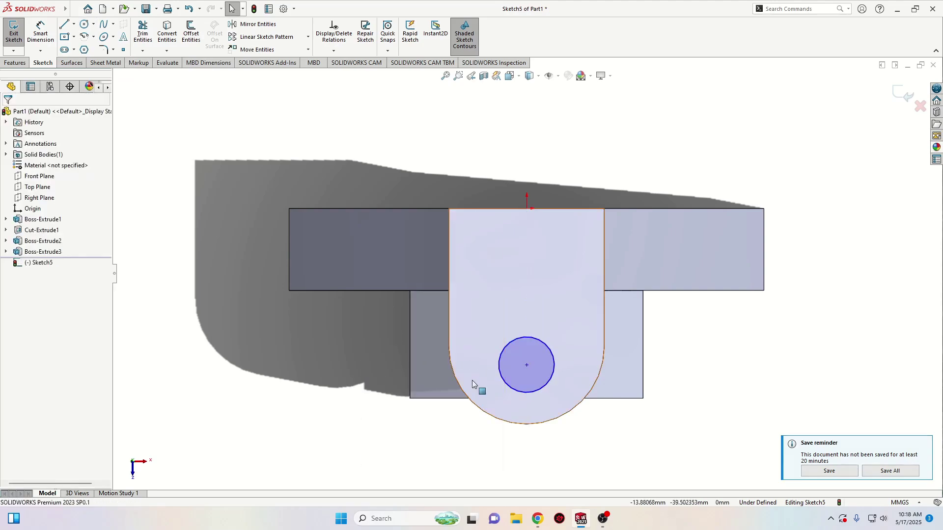
# Step: Make the circle concentric with the tab's rounded edge
pyautogui.click(477, 410)
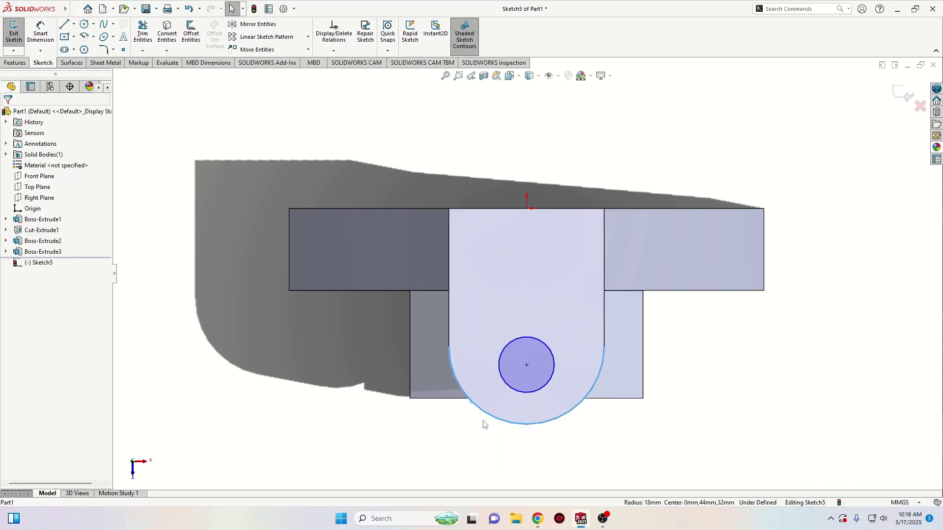
pyautogui.keyDown('ctrl'); pyautogui.click(526, 390); pyautogui.keyUp('ctrl')
pyautogui.click(585, 348)
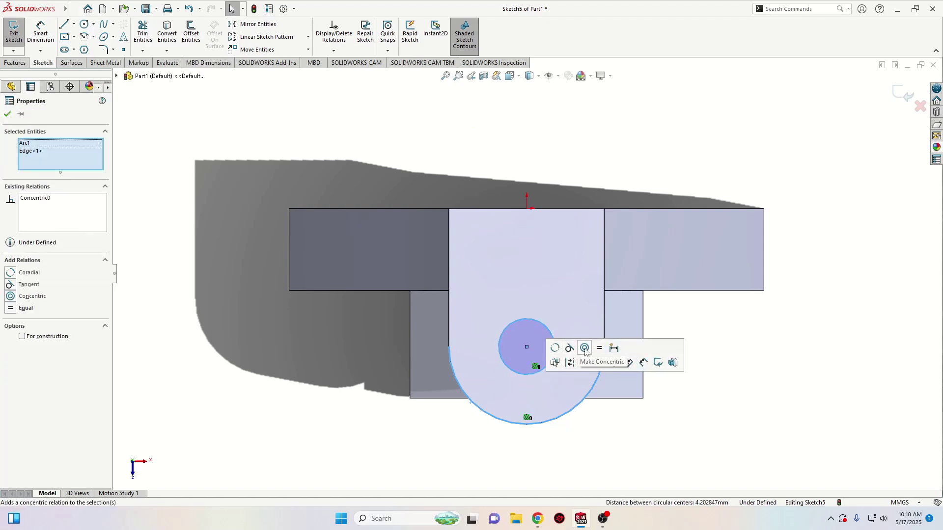
pyautogui.click(627, 444)
# Step: Dimension the circle's diameter as 10 mm and exit the sketch
pyautogui.click(49, 33)
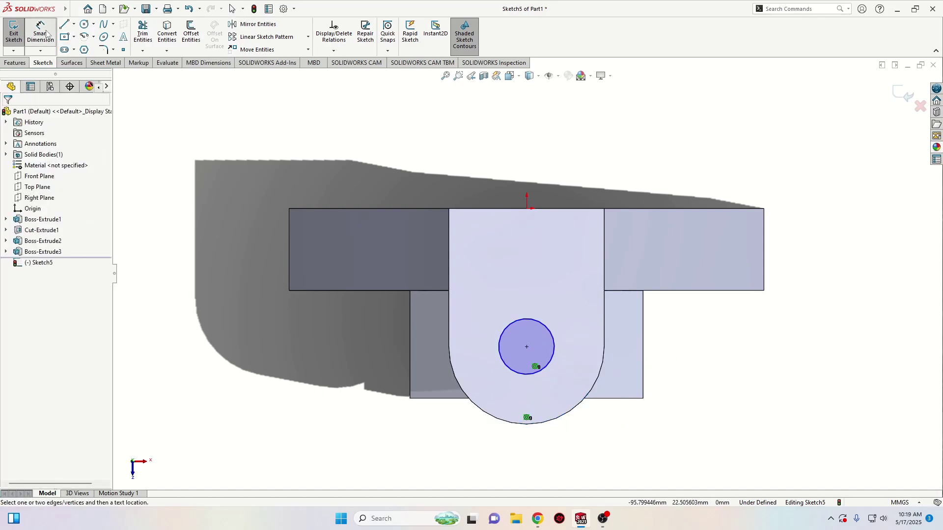
pyautogui.click(503, 364)
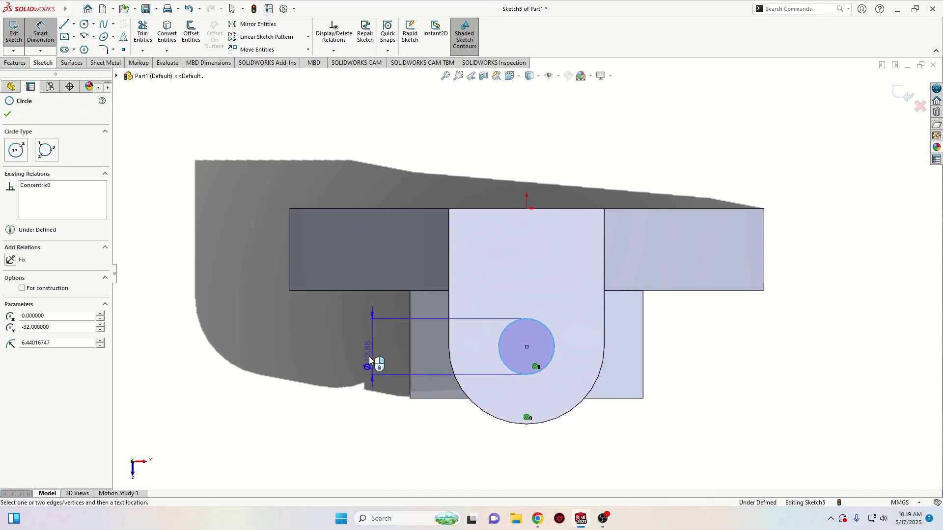
pyautogui.click(348, 360)
pyautogui.write('10')
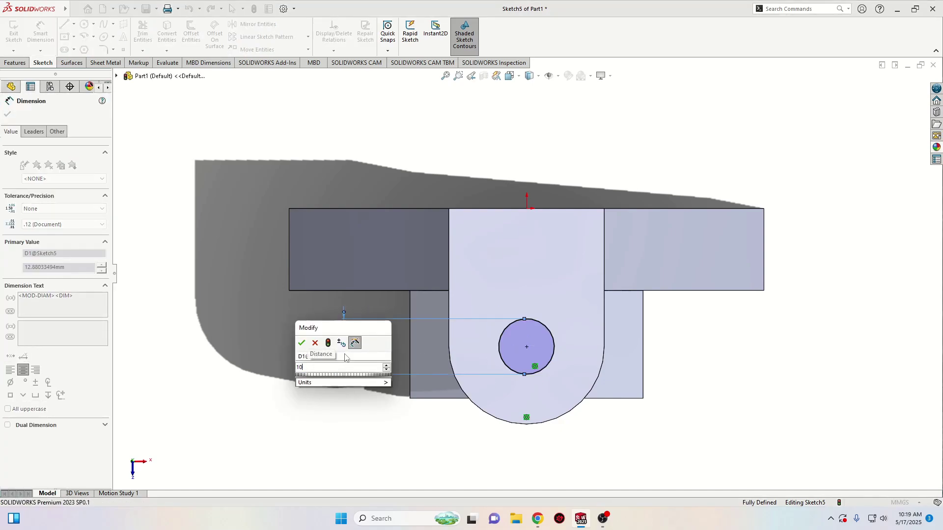
pyautogui.press('Return')
pyautogui.rightClick(261, 309)
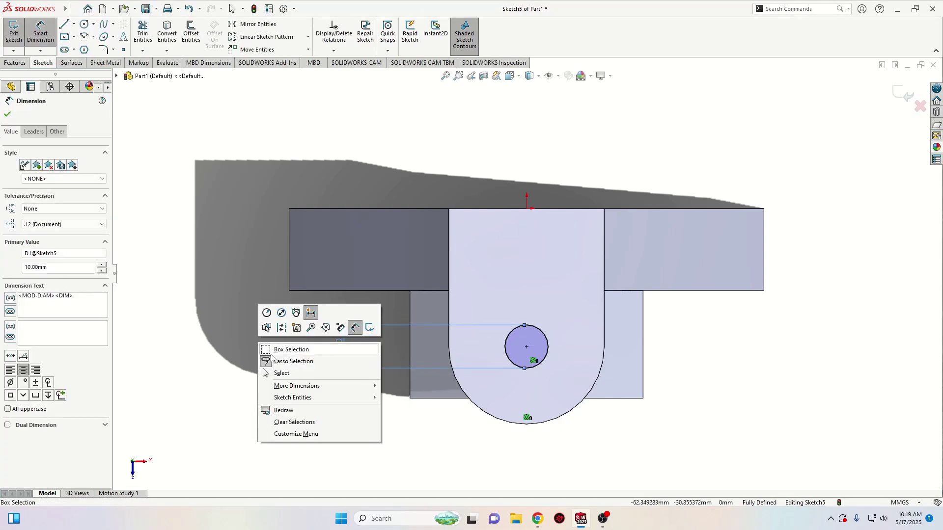
pyautogui.click(266, 380)
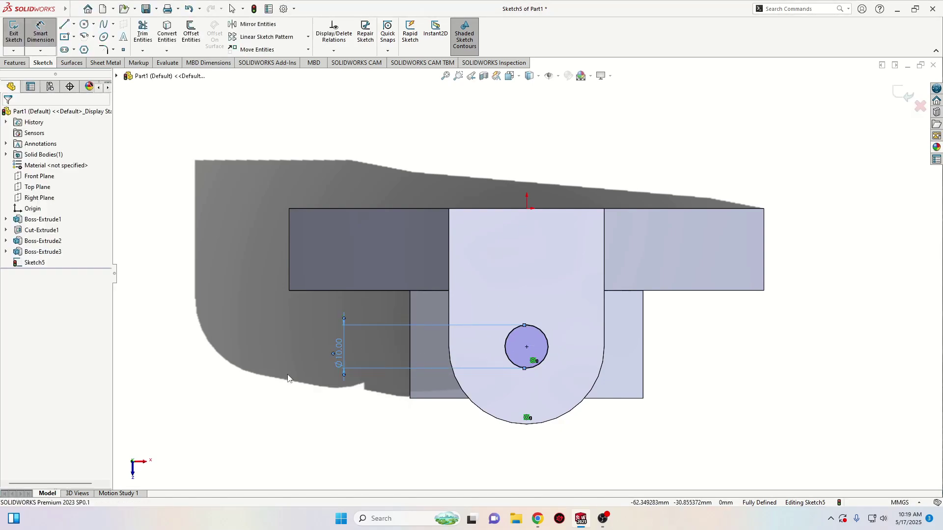
pyautogui.click(14, 34)
pyautogui.moveTo(244, 347); pyautogui.dragTo(289, 224, button='middle')
pyautogui.press('f')
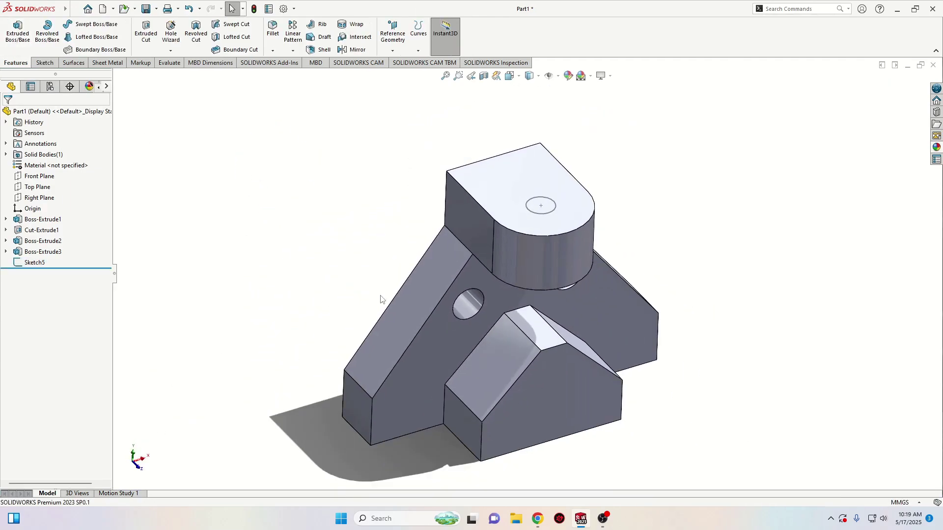
pyautogui.scroll(1, 349, 314)
pyautogui.keyDown('ctrl'); pyautogui.moveTo(380, 298); pyautogui.dragTo(302, 289, button='middle'); pyautogui.keyUp('ctrl')
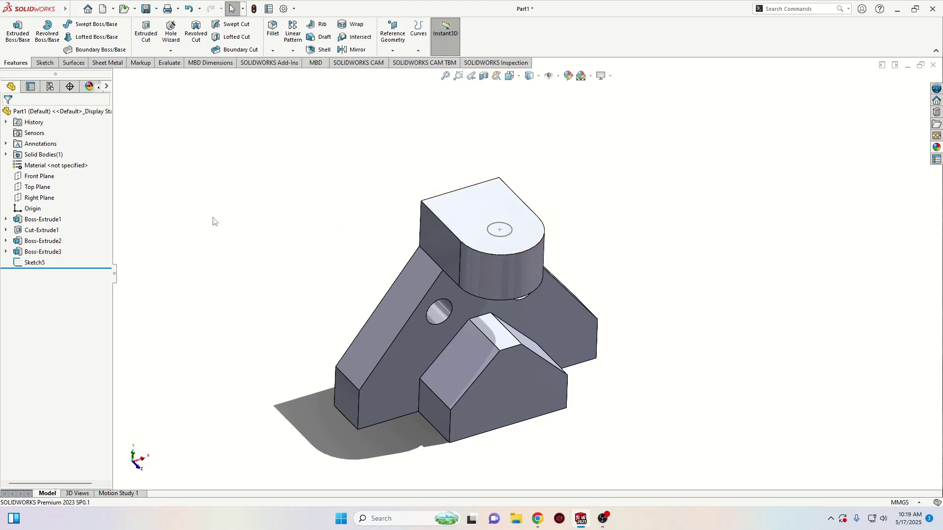
pyautogui.click(76, 8)
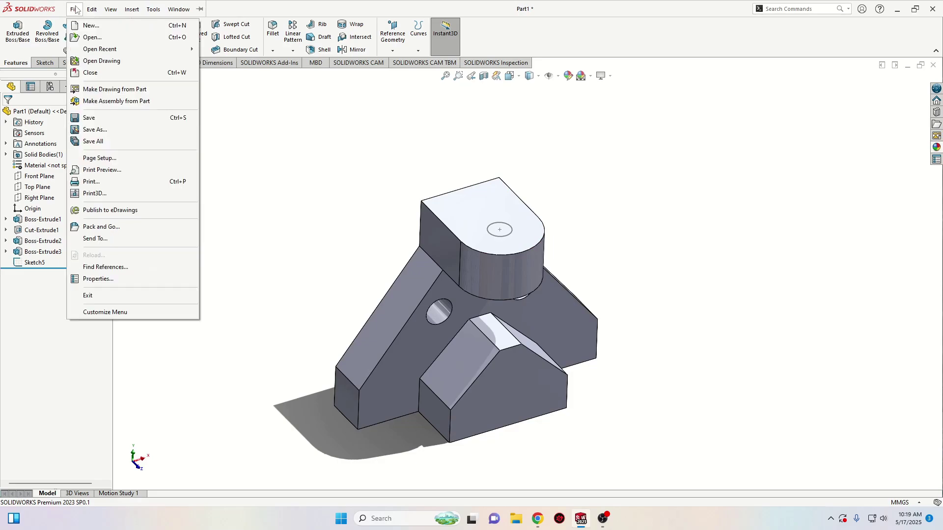
pyautogui.click(71, 11)
pyautogui.moveTo(126, 12)
pyautogui.click(131, 8)
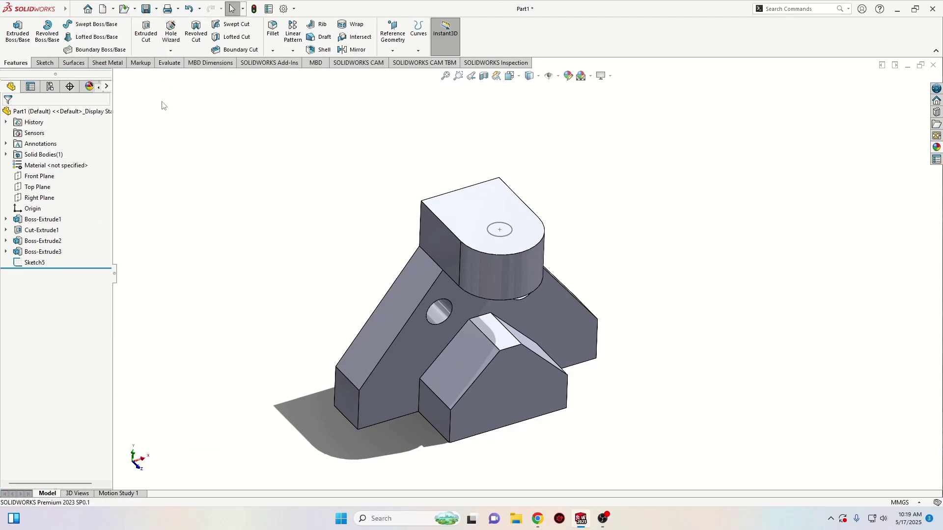
# Step: Insert the part Screw crs 3 beside the rounded tab, changing the derived part's units to those of the base part
pyautogui.click(75, 9)
pyautogui.moveTo(132, 8)
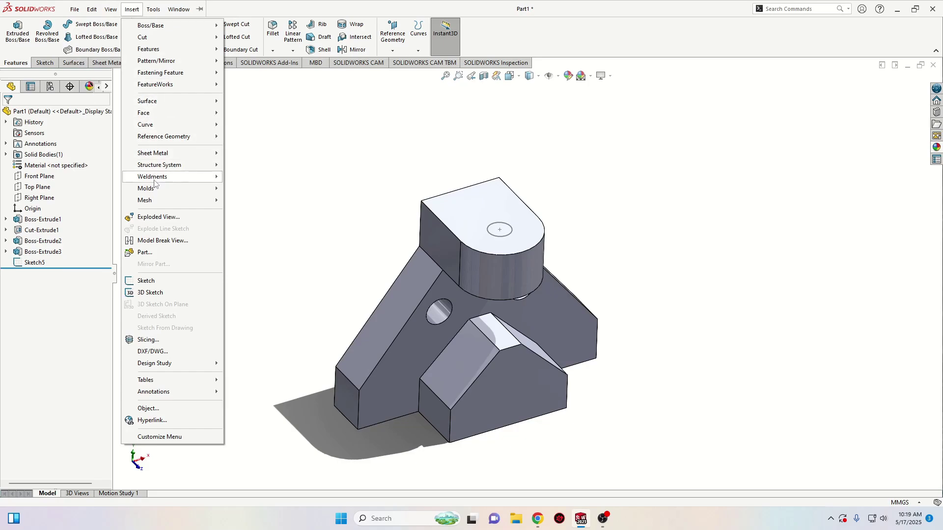
pyautogui.click(157, 254)
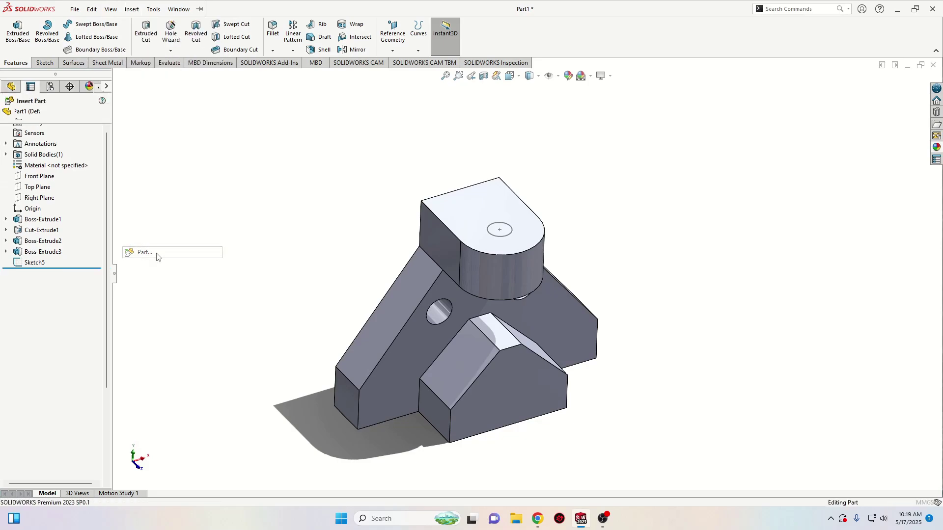
pyautogui.click(68, 297)
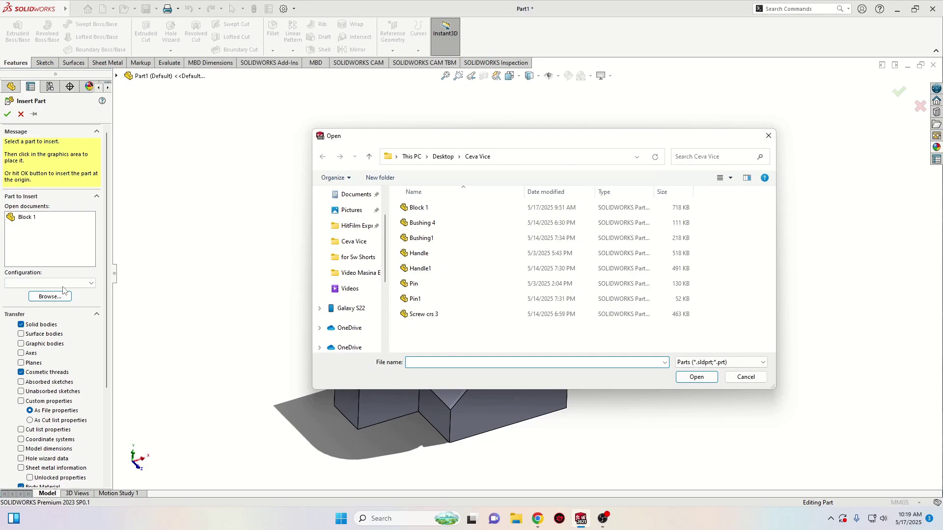
pyautogui.click(424, 314)
pyautogui.click(695, 377)
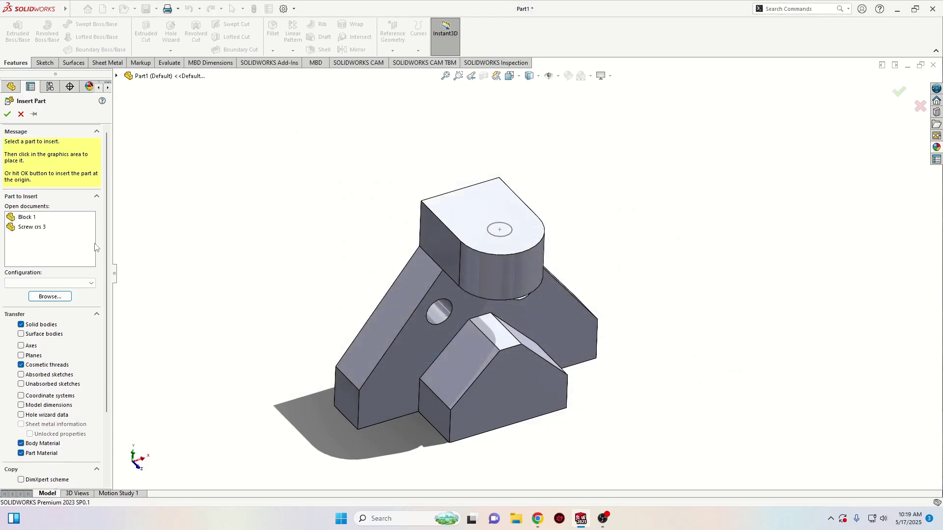
pyautogui.click(39, 229)
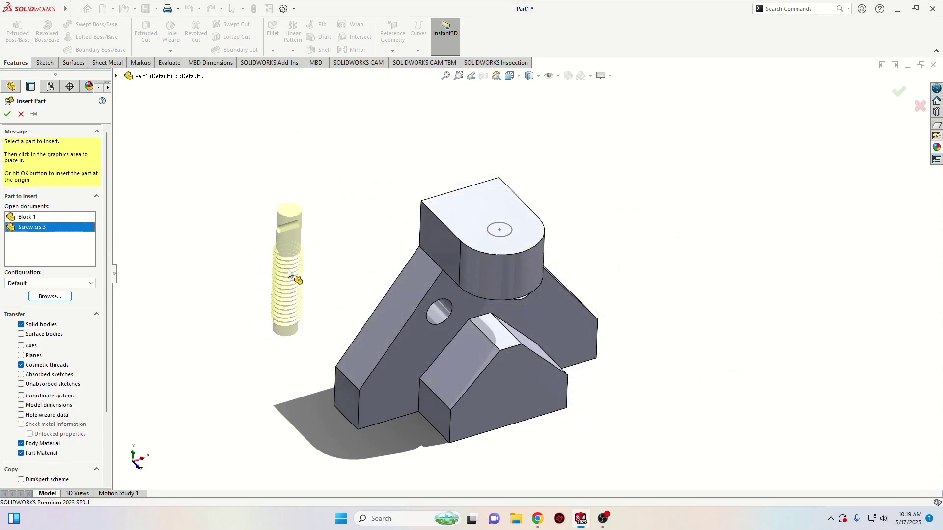
pyautogui.scroll(-3, 52, 328)
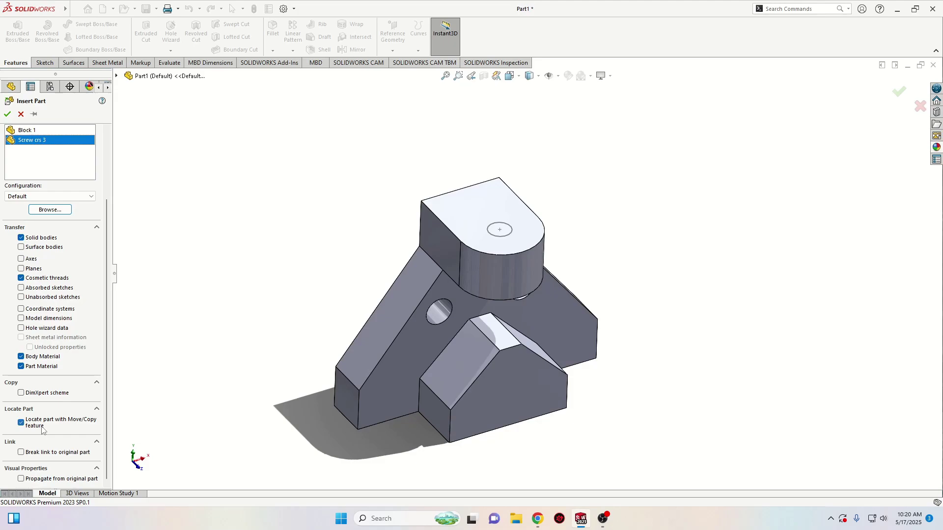
pyautogui.scroll(3, 42, 427)
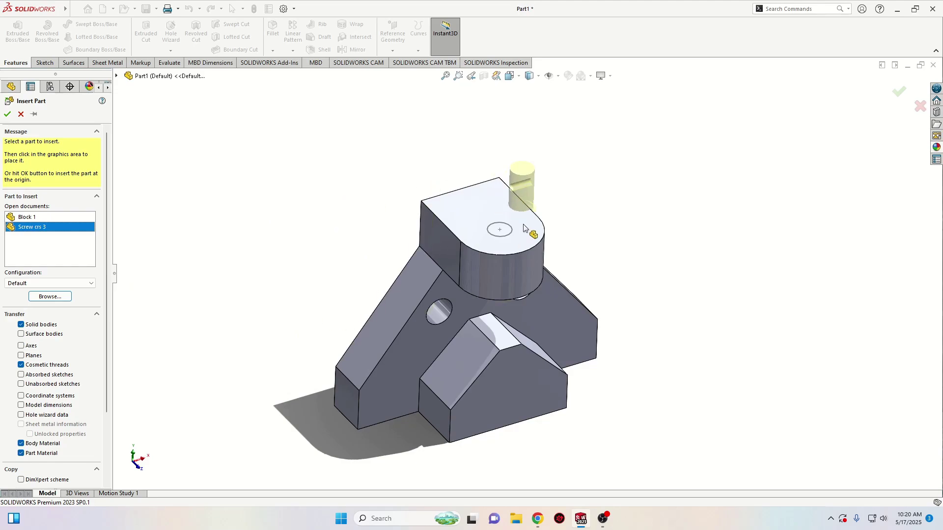
pyautogui.click(556, 201)
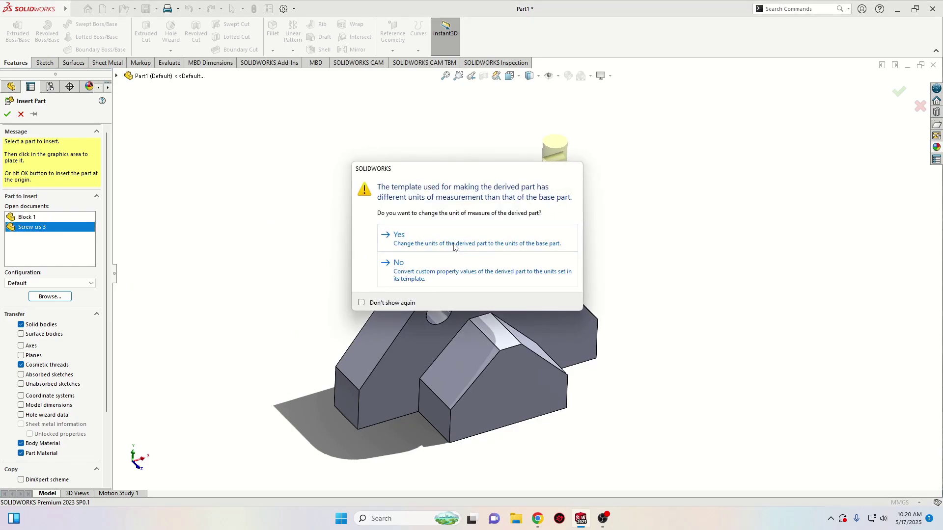
pyautogui.click(407, 242)
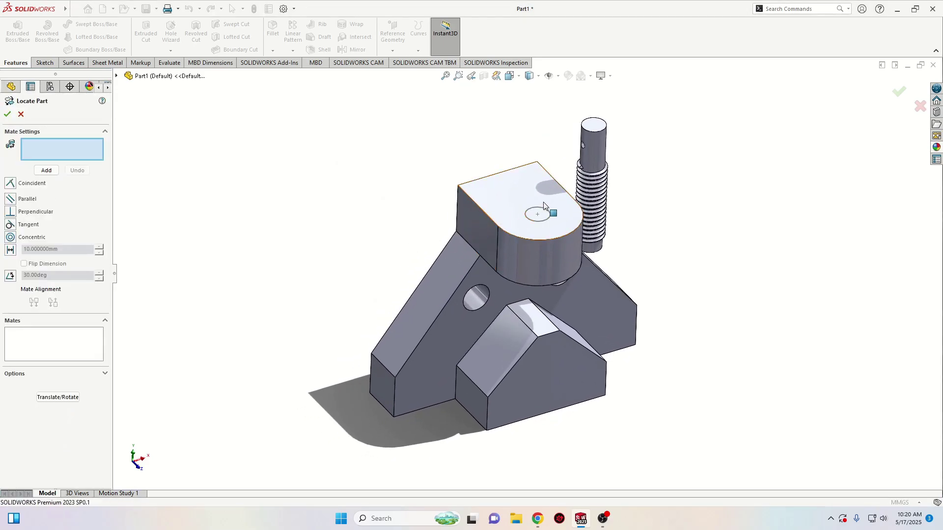
# Step: Locate the inserted screw by mating its cylindrical shank concentric with the 10 mm sketch circle on the tab's top face
pyautogui.scroll(-2, 552, 208)
pyautogui.scroll(-2, 559, 204)
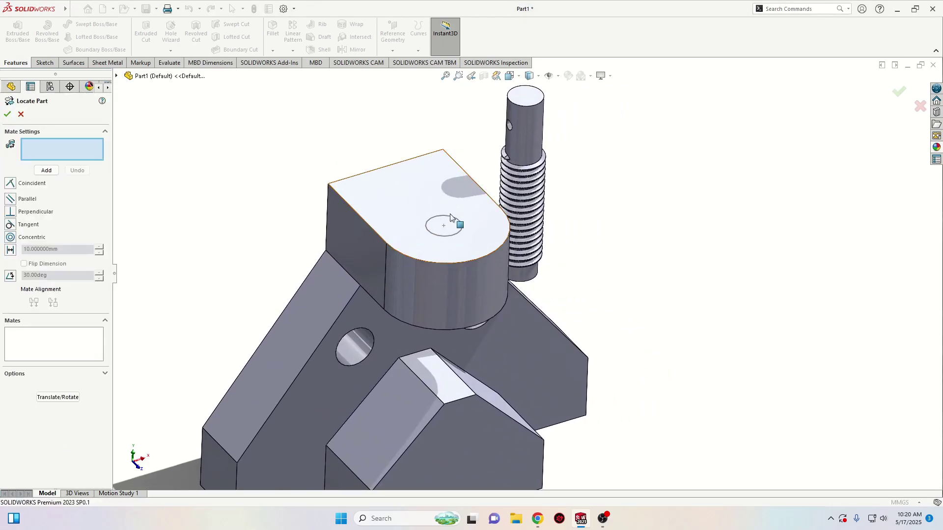
pyautogui.click(451, 218)
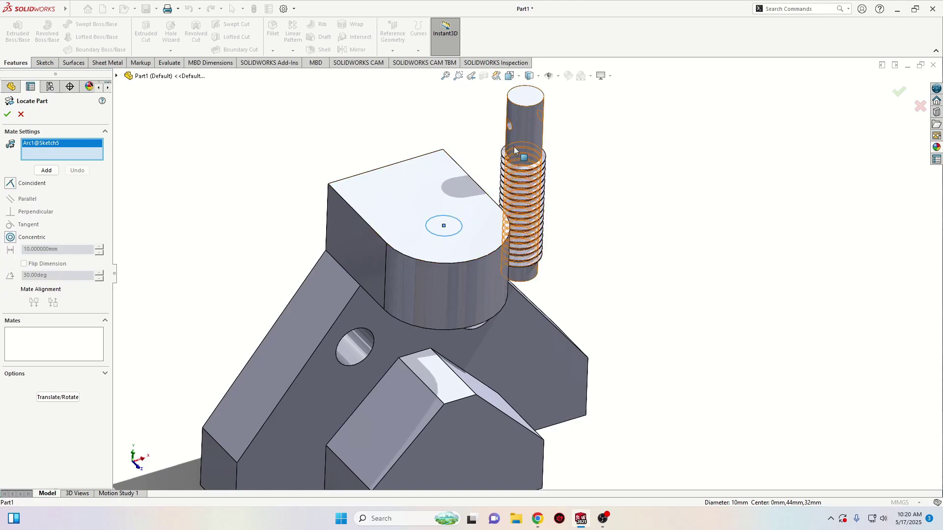
pyautogui.click(522, 135)
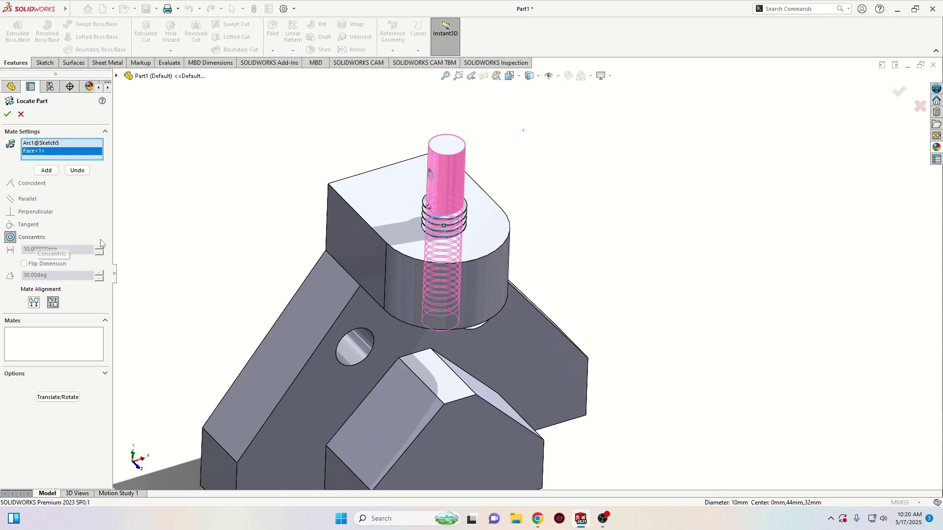
pyautogui.moveTo(200, 250); pyautogui.dragTo(192, 172, button='middle')
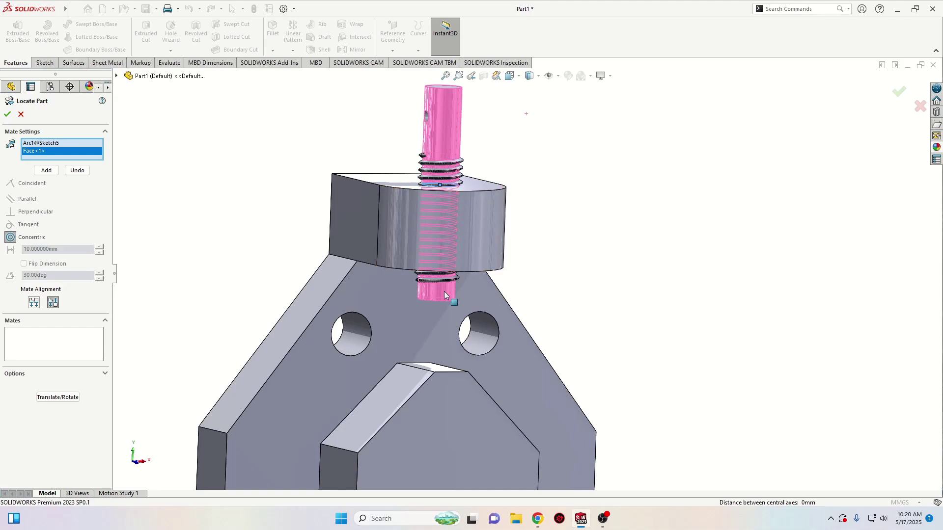
pyautogui.moveTo(444, 291); pyautogui.dragTo(481, 238, button='middle')
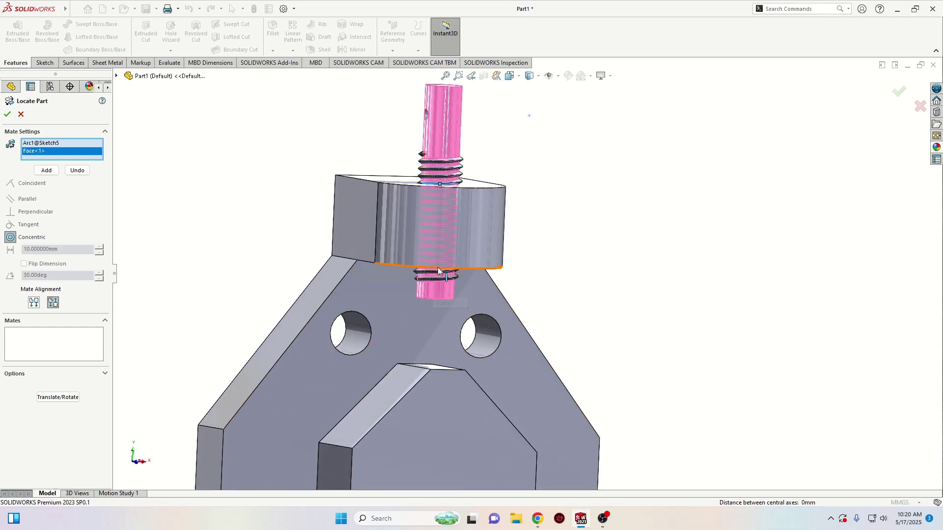
pyautogui.moveTo(444, 269); pyautogui.dragTo(444, 273, button='middle')
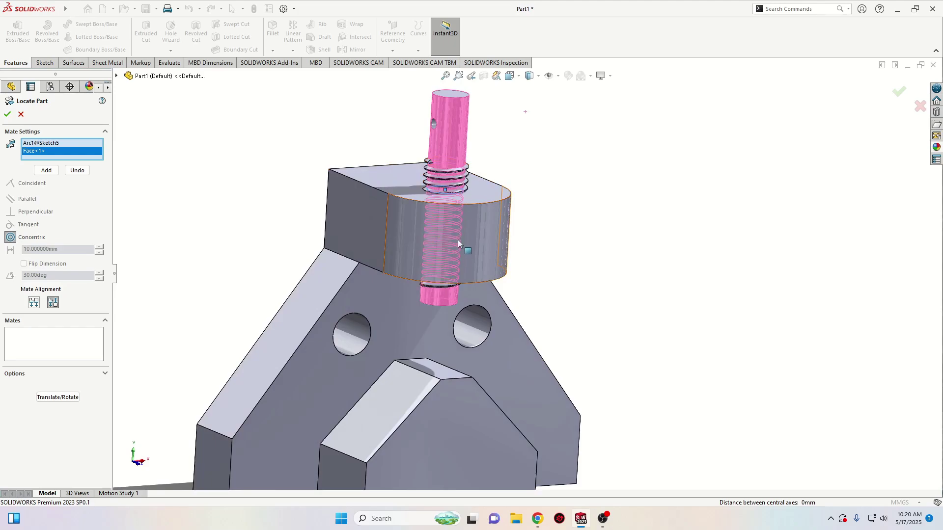
pyautogui.click(7, 114)
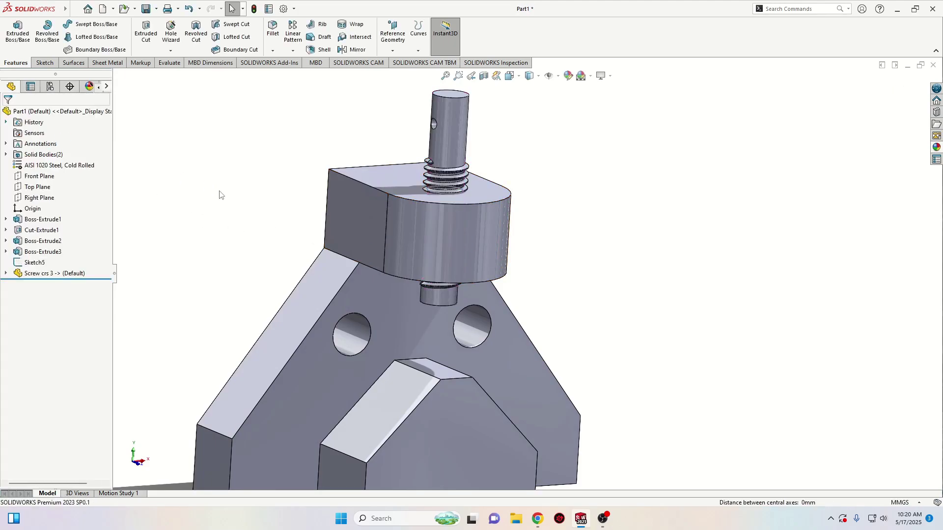
# Step: Combine the bodies with Subtract, using the block as the main body and the screw as the body to remove
pyautogui.moveTo(286, 210); pyautogui.dragTo(154, 164, button='middle')
pyautogui.moveTo(30, 18)
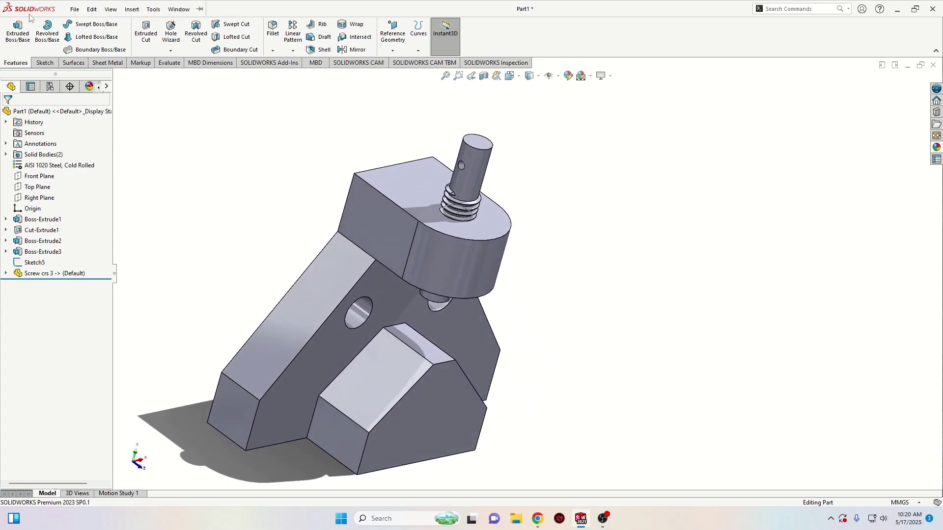
pyautogui.click(92, 8)
pyautogui.moveTo(136, 10)
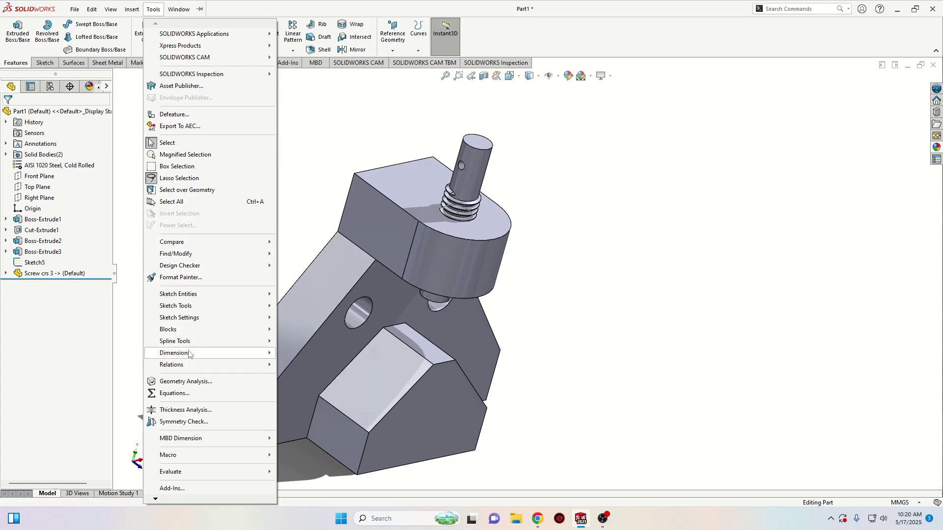
pyautogui.moveTo(190, 346)
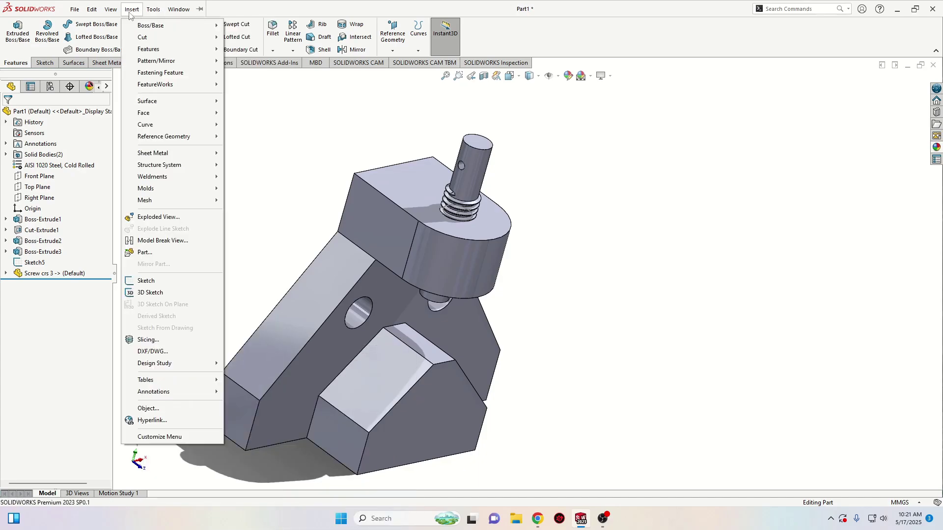
pyautogui.moveTo(156, 53)
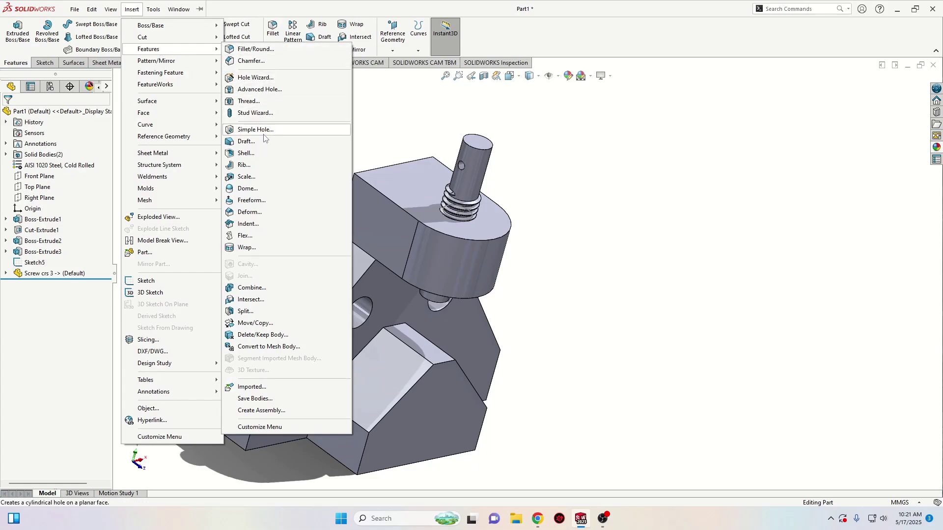
pyautogui.click(252, 289)
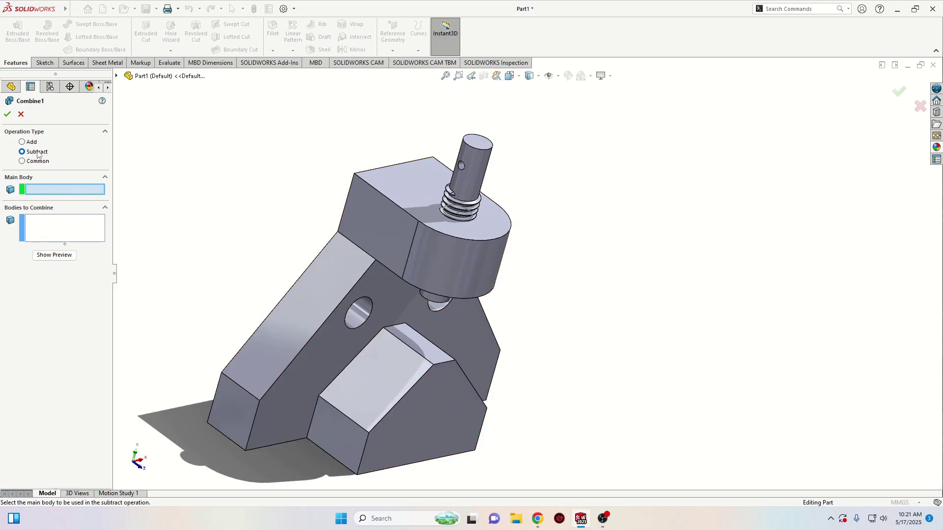
pyautogui.click(374, 222)
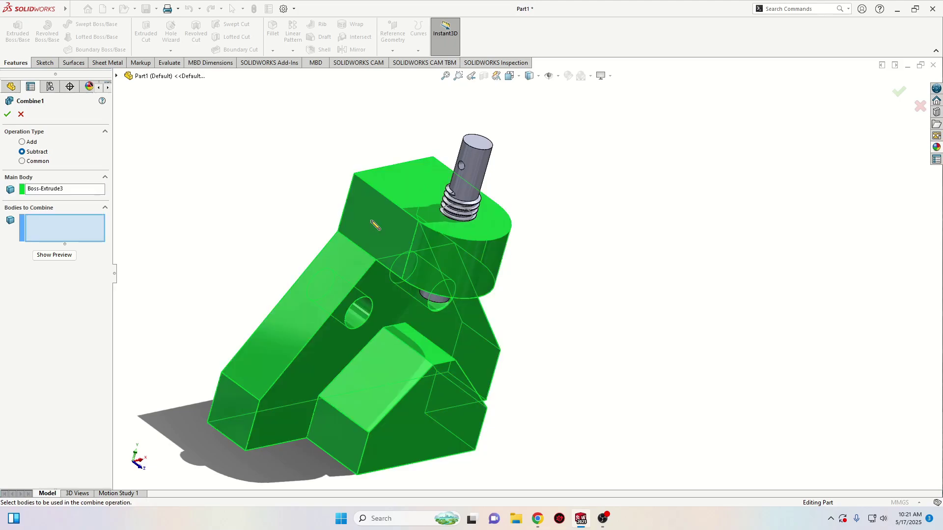
pyautogui.click(475, 158)
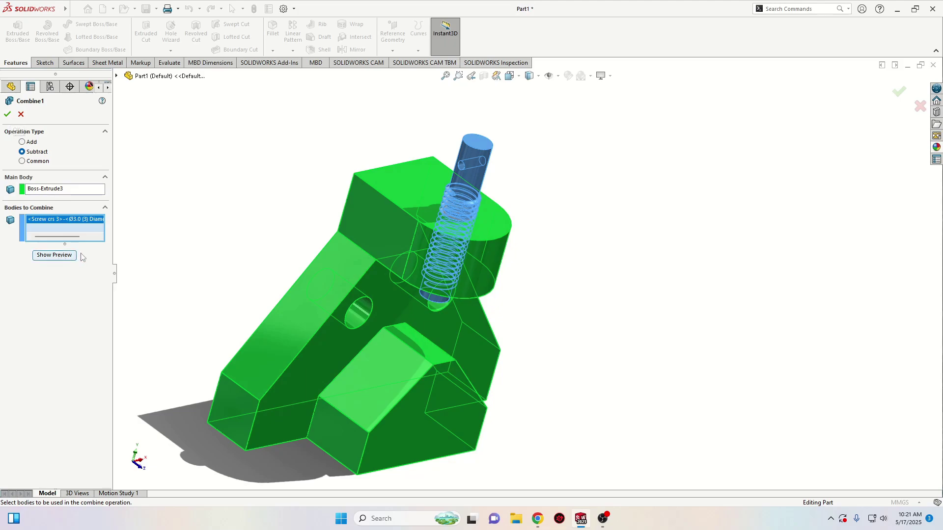
pyautogui.click(9, 117)
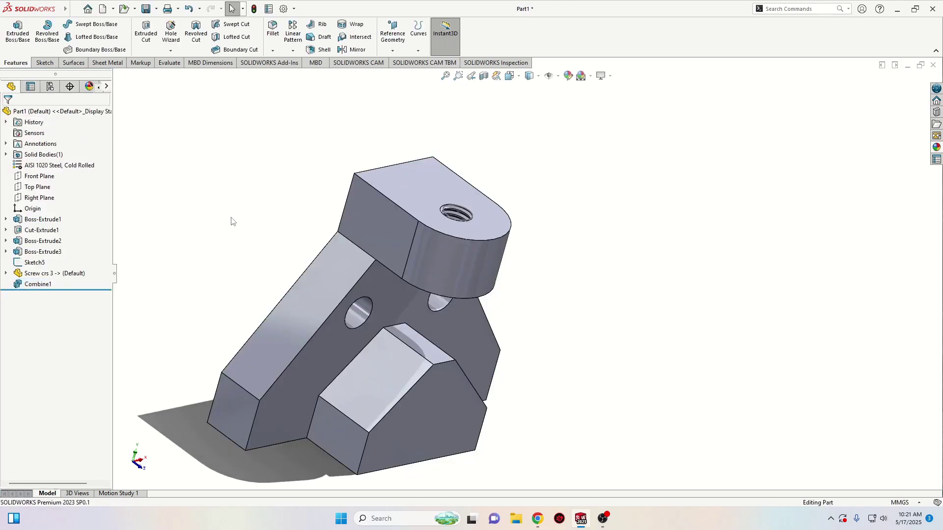
# Step: Hide the circle sketch on the tab's top face
pyautogui.moveTo(248, 257)
pyautogui.mouseDown(button='middle')
pyautogui.moveTo(265, 245)
pyautogui.moveTo(220, 241)
pyautogui.moveTo(248, 278)
pyautogui.moveTo(248, 337)
pyautogui.moveTo(226, 360)
pyautogui.moveTo(243, 294)
pyautogui.moveTo(242, 246)
pyautogui.moveTo(238, 254)
pyautogui.mouseUp(button='middle')
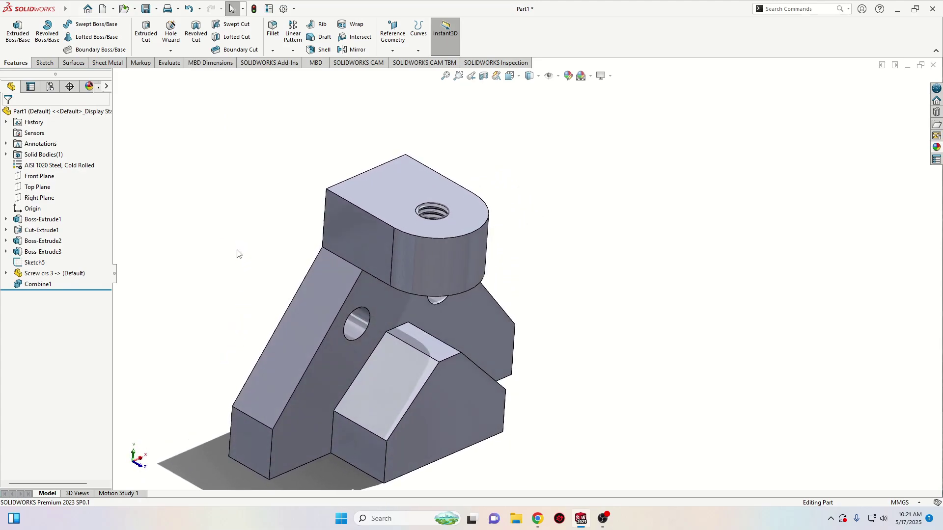
pyautogui.rightClick(36, 263)
pyautogui.click(43, 246)
pyautogui.moveTo(245, 227); pyautogui.dragTo(246, 312, button='middle')
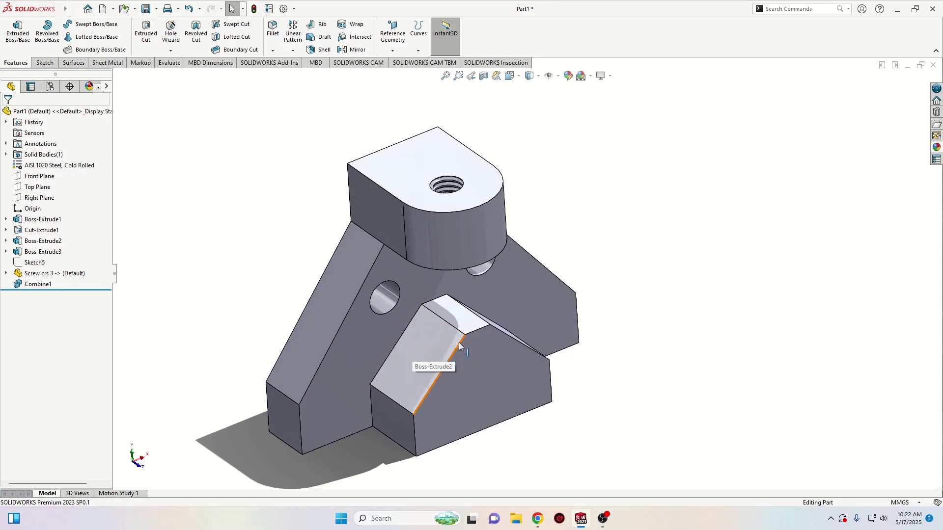
# Step: Fillet the plate's corner edges and the rounded tab's upper edges with a symmetric 3 mm radius, eight edges in all
pyautogui.keyDown('ctrl'); pyautogui.moveTo(384, 313); pyautogui.dragTo(347, 310, button='middle'); pyautogui.keyUp('ctrl')
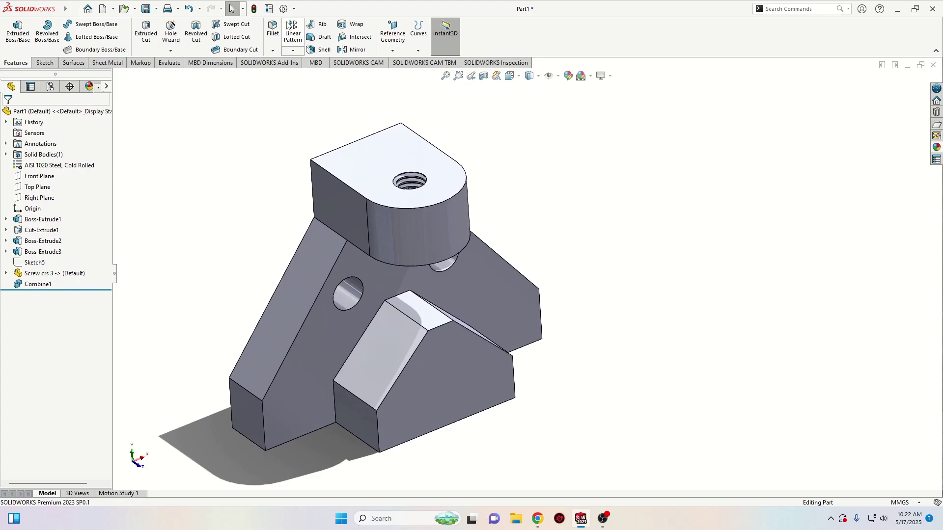
pyautogui.click(272, 30)
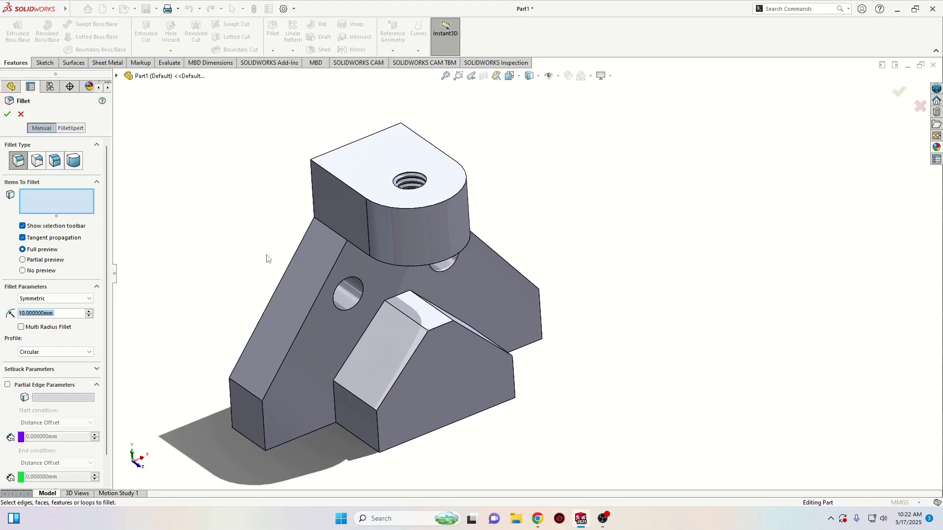
pyautogui.write('3')
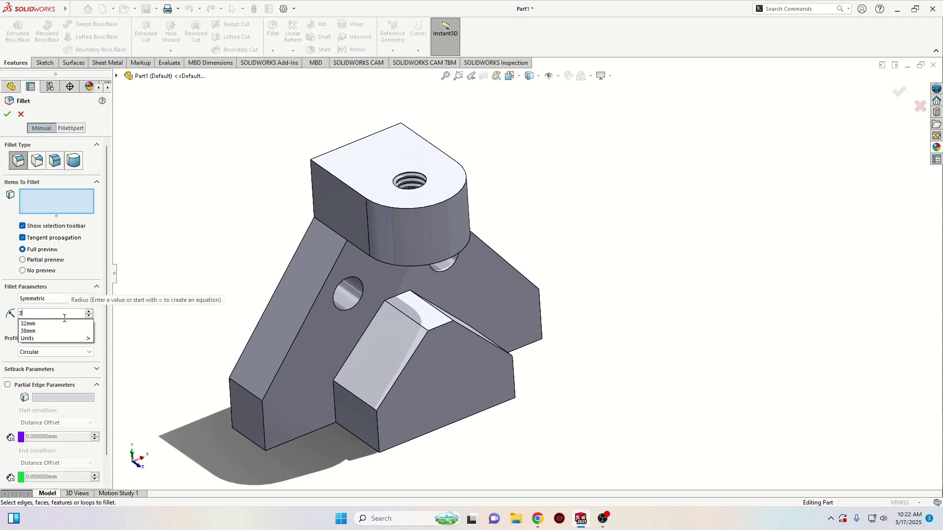
pyautogui.press('Return')
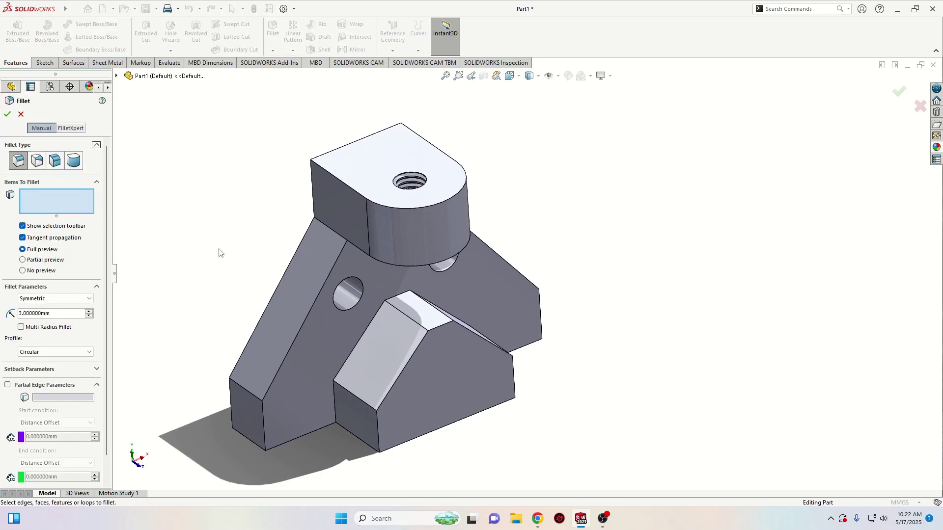
pyautogui.click(243, 390)
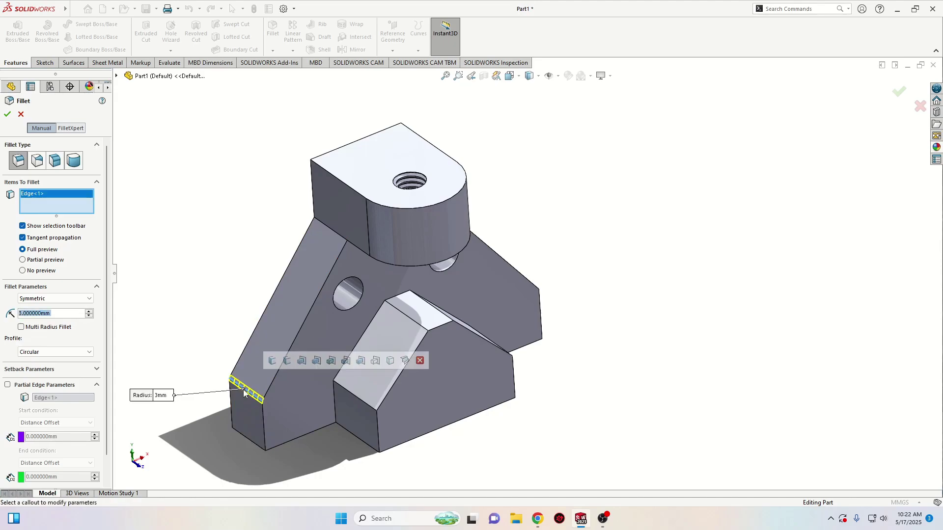
pyautogui.click(271, 362)
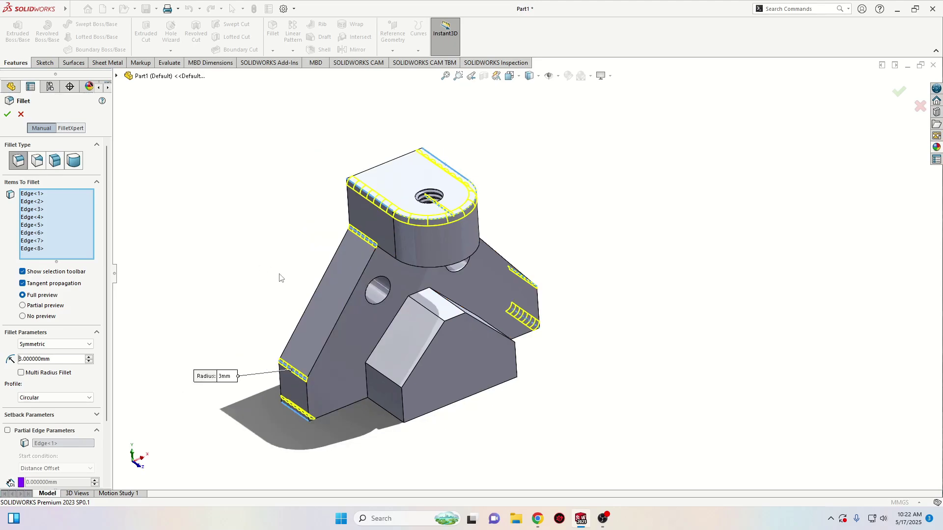
pyautogui.moveTo(276, 276); pyautogui.dragTo(252, 252, button='middle')
pyautogui.click(7, 114)
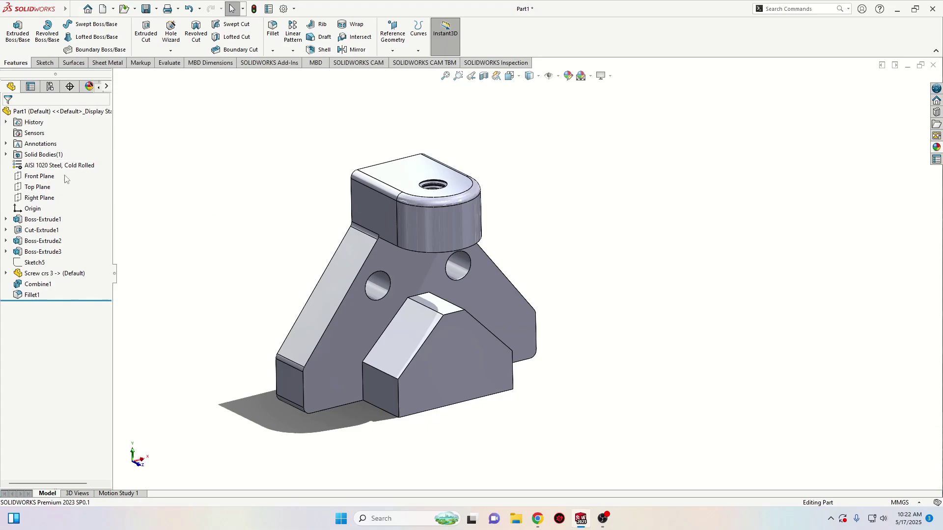
# Step: Search the material library for cast iron, apply Gray Cast Iron to the part and close the material settings
pyautogui.rightClick(96, 169)
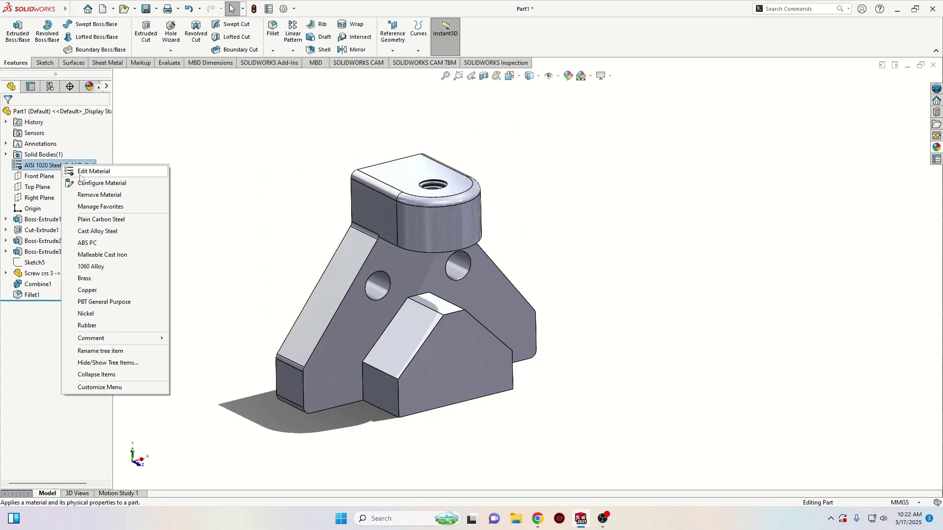
pyautogui.click(118, 176)
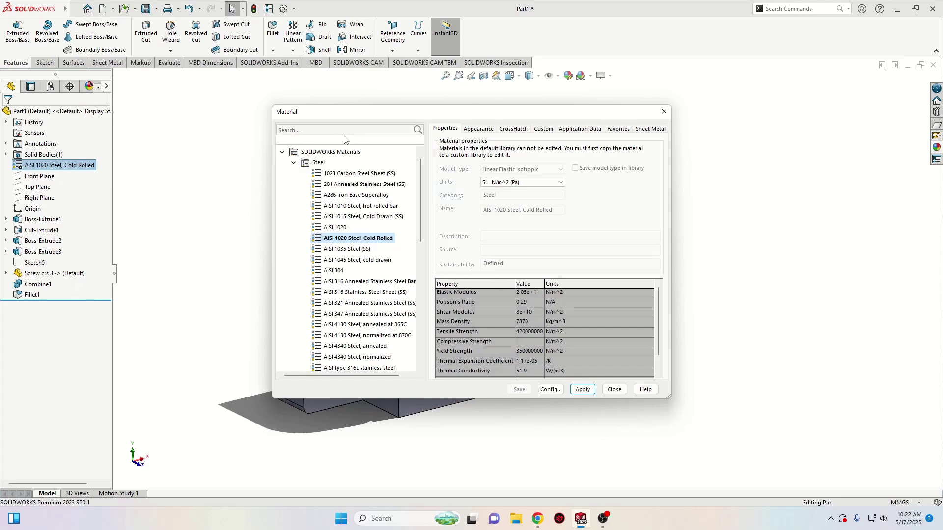
pyautogui.click(313, 131)
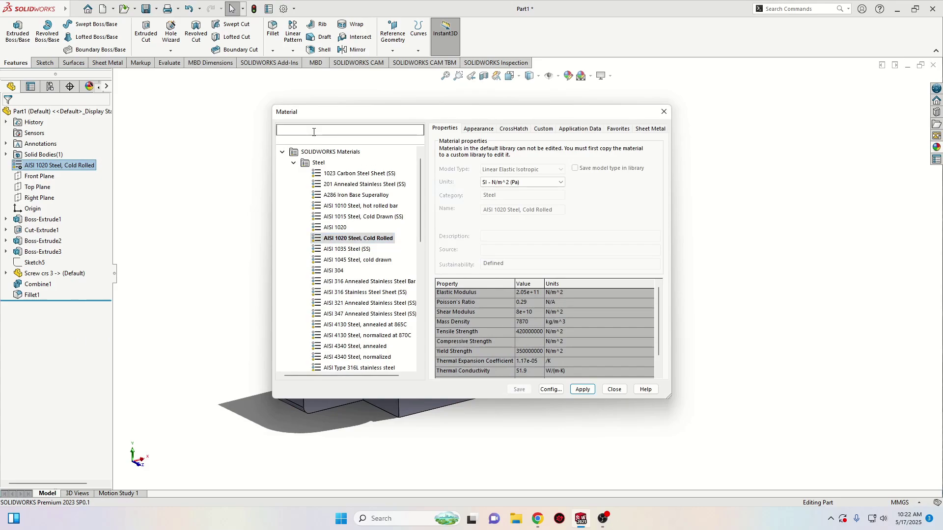
pyautogui.write('cast ')
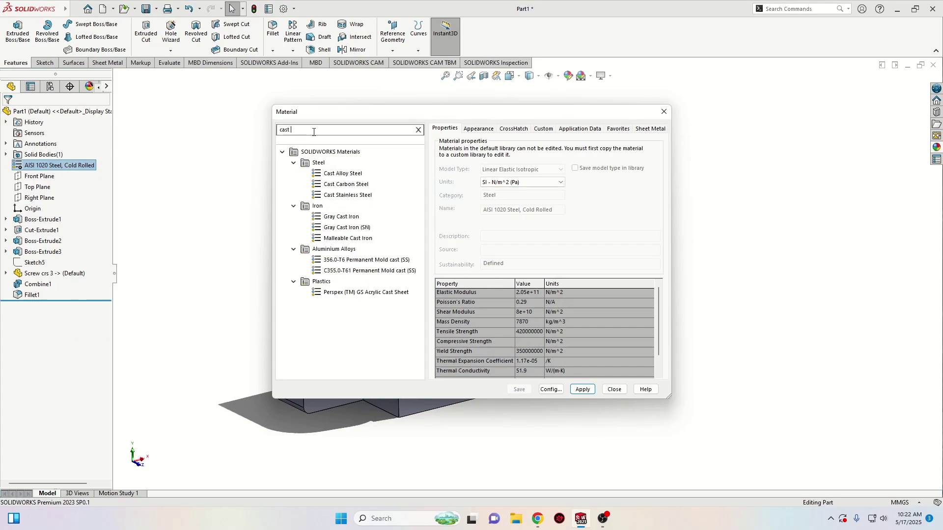
pyautogui.write('iron')
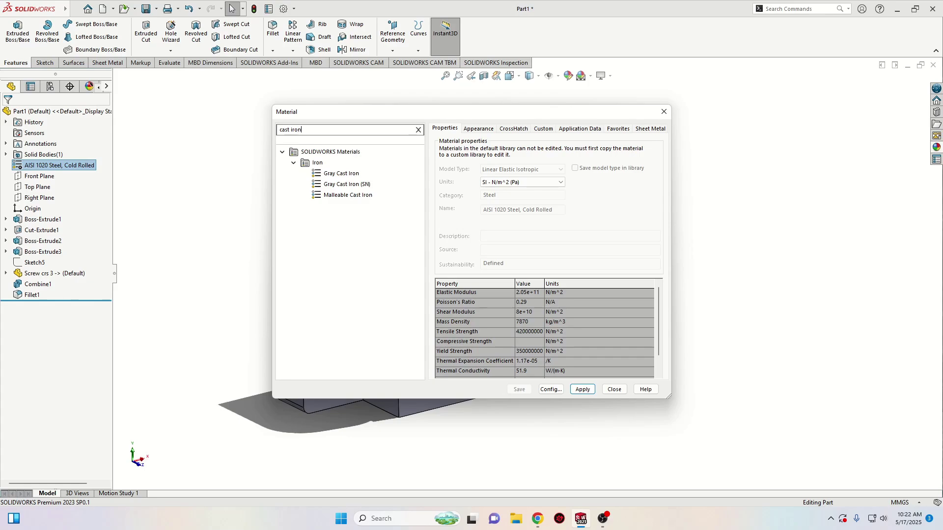
pyautogui.click(352, 175)
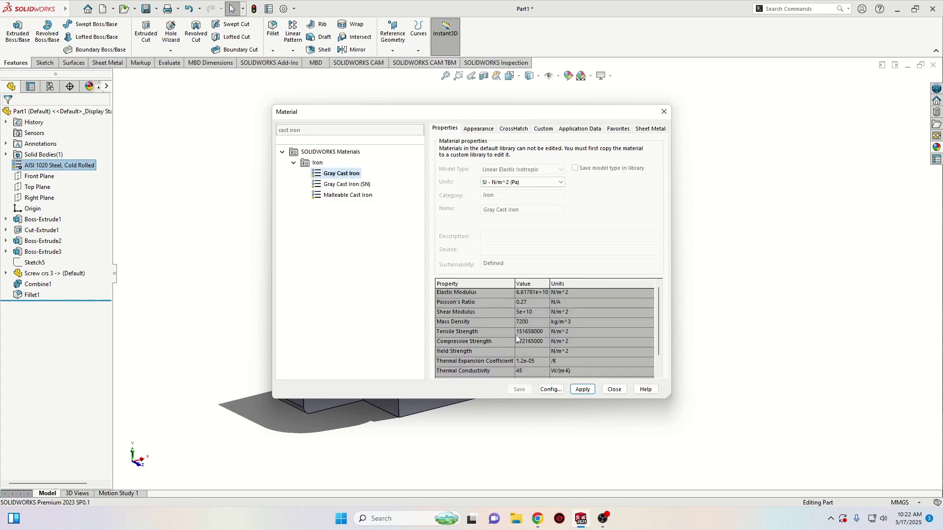
pyautogui.click(580, 391)
pyautogui.click(618, 391)
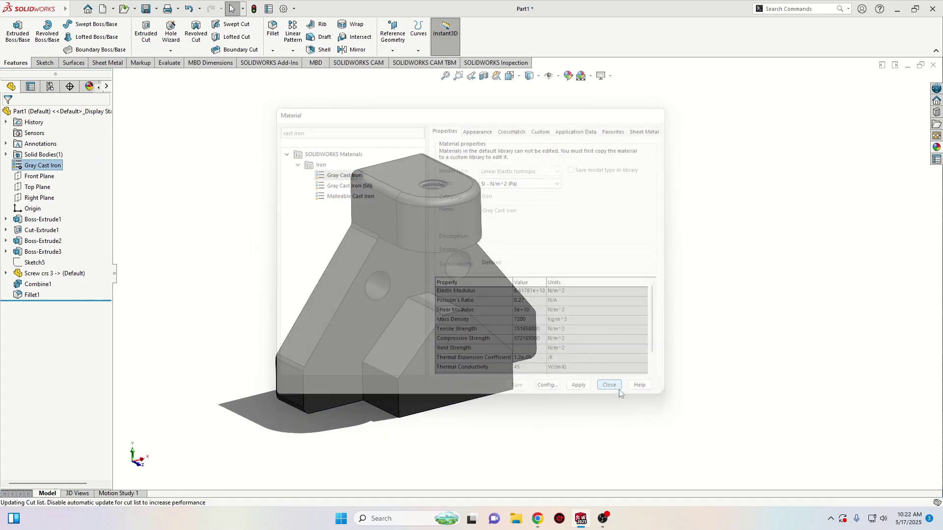